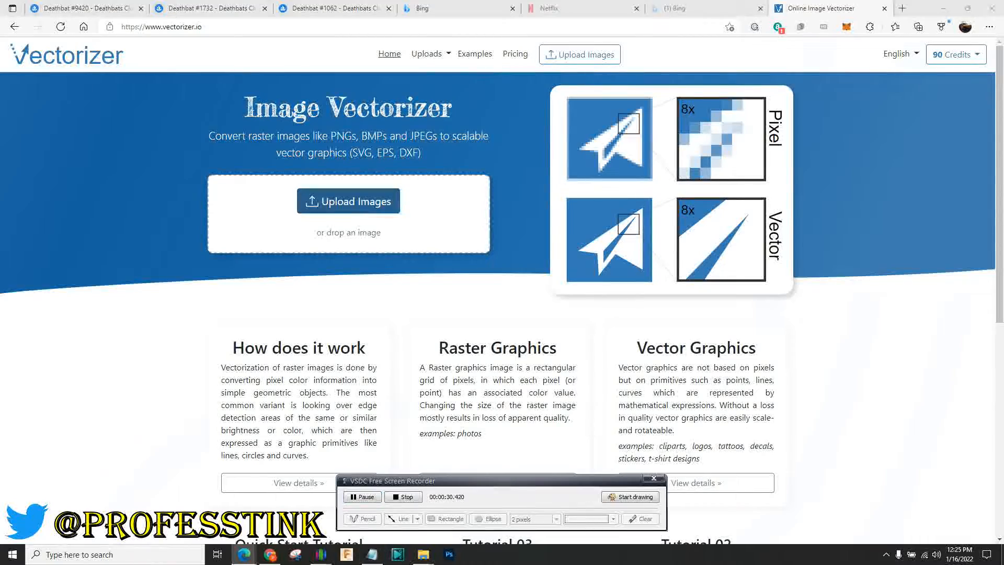
# Open the Upload Images file chooser on the Vectorizer.io home page
pyautogui.click(348, 201)
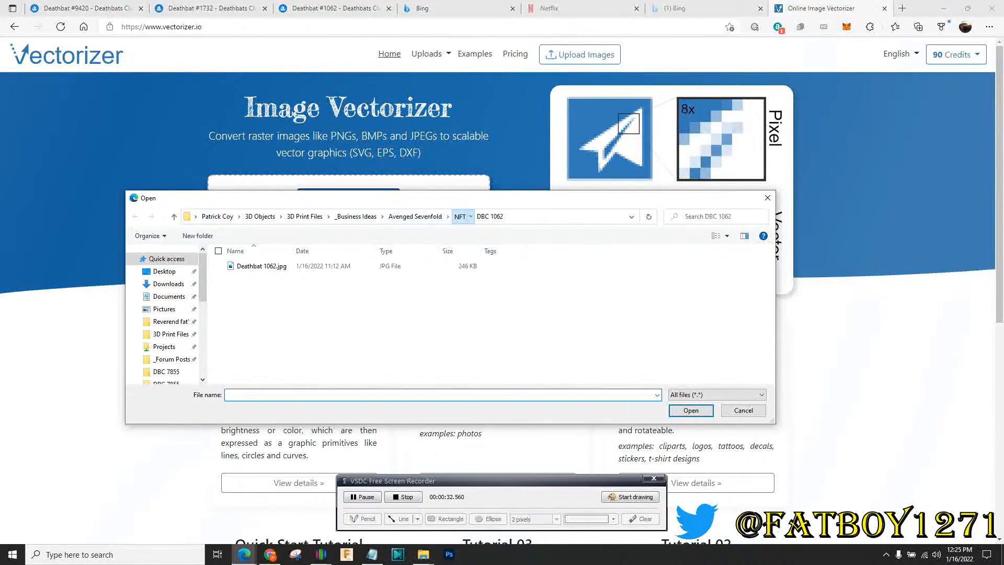
# Browse to the DBC 1062 folder and select Deathbat 1062.jpg, then close the chooser without uploading
pyautogui.click(459, 216)
pyautogui.doubleClick(434, 277)
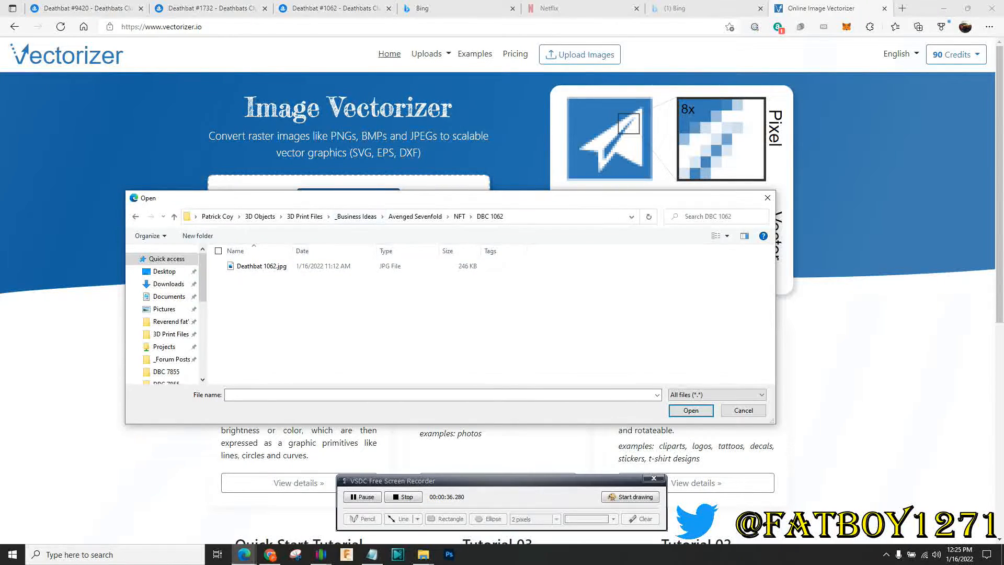
pyautogui.click(261, 266)
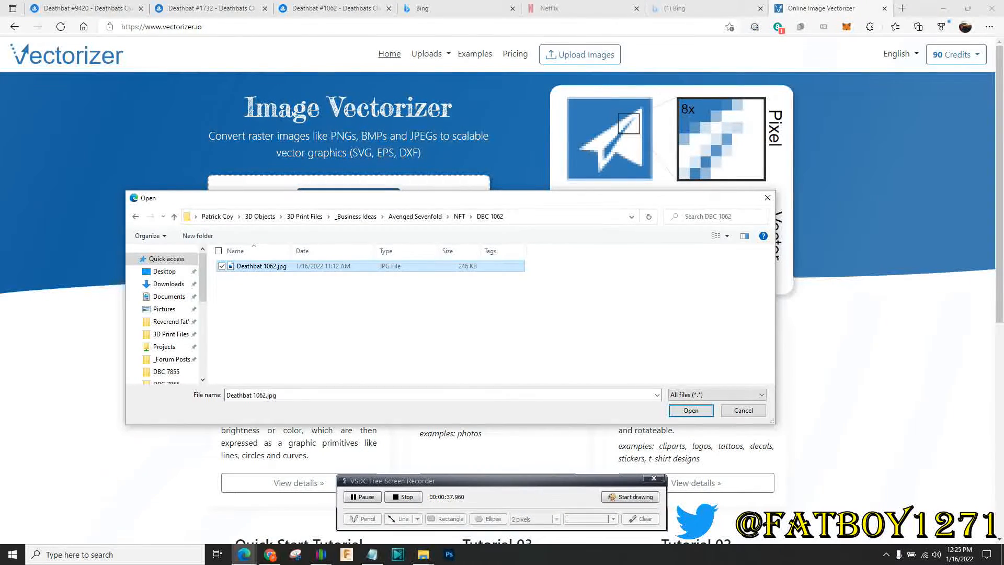
pyautogui.click(767, 198)
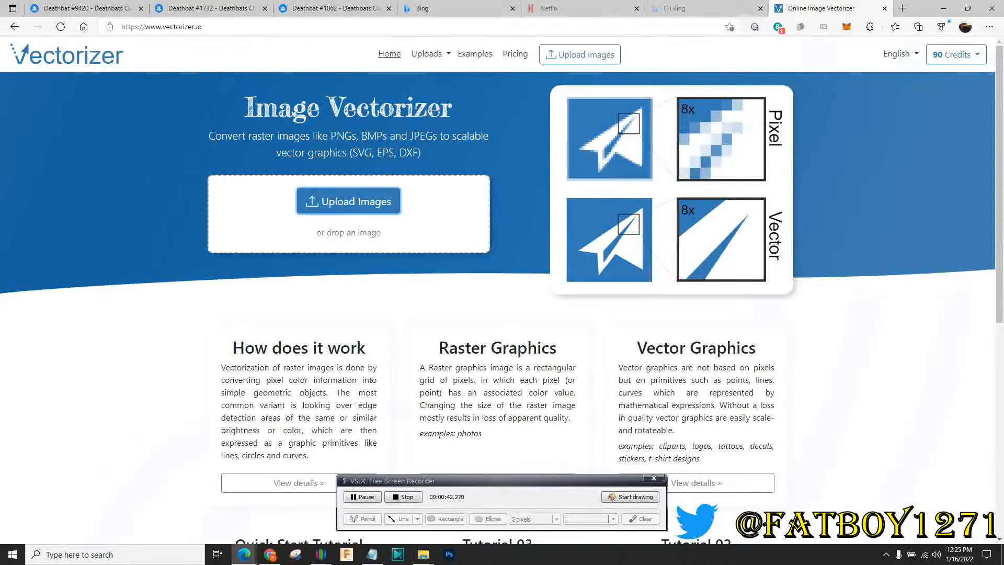
# Check the 90-credit balance and the Pricing page, then return home and reopen the file chooser
pyautogui.click(956, 54)
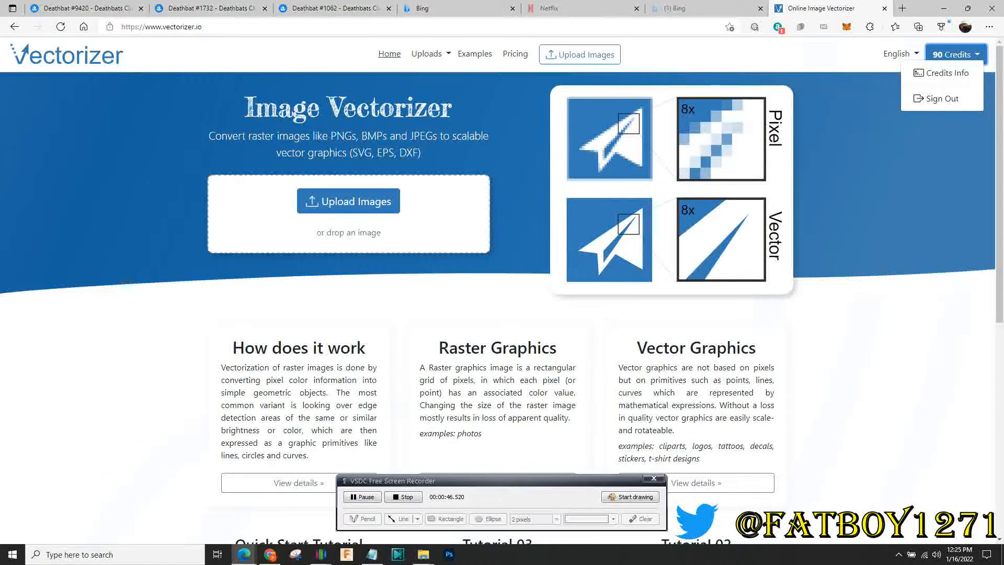
pyautogui.click(868, 156)
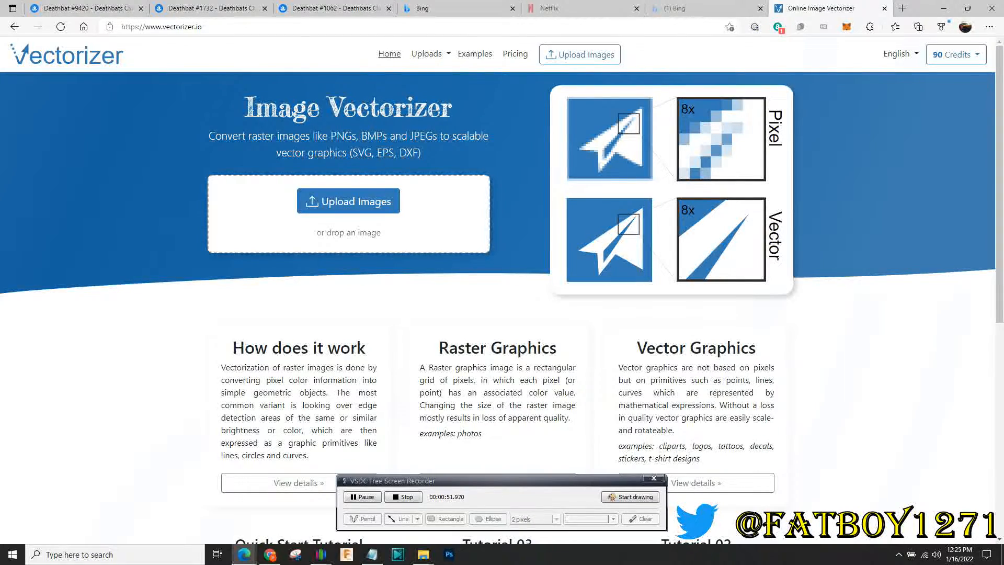
pyautogui.click(515, 53)
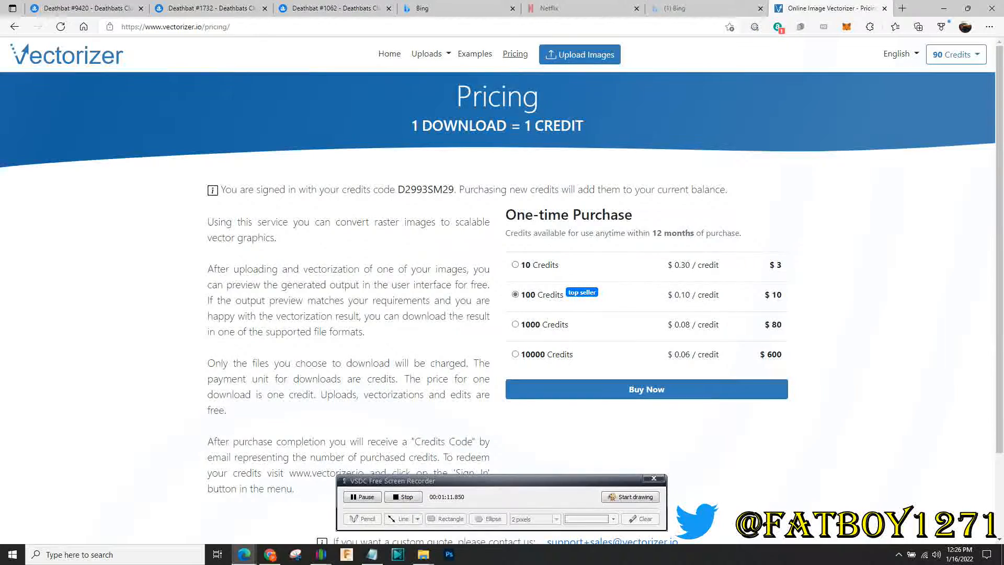
pyautogui.click(67, 54)
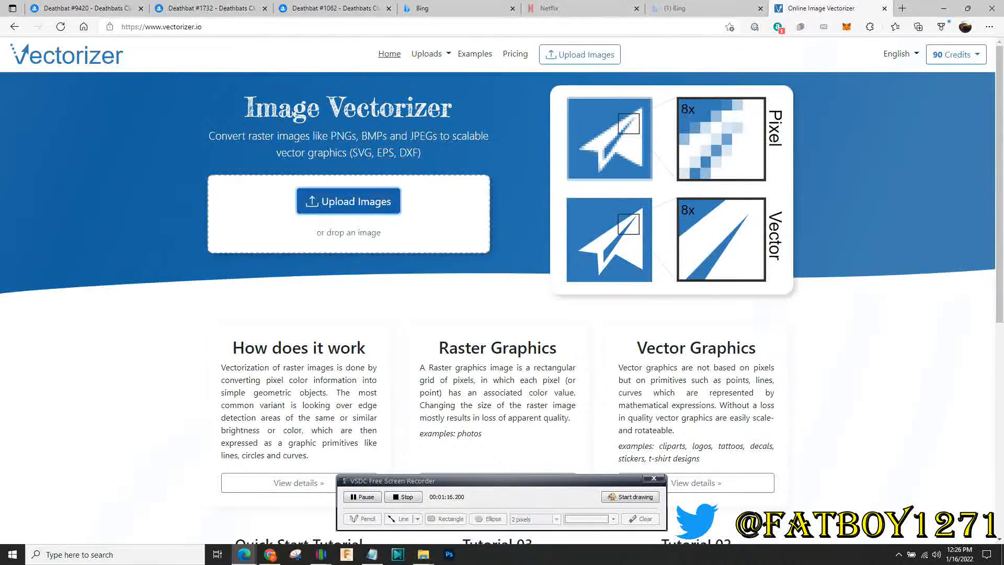
pyautogui.click(348, 201)
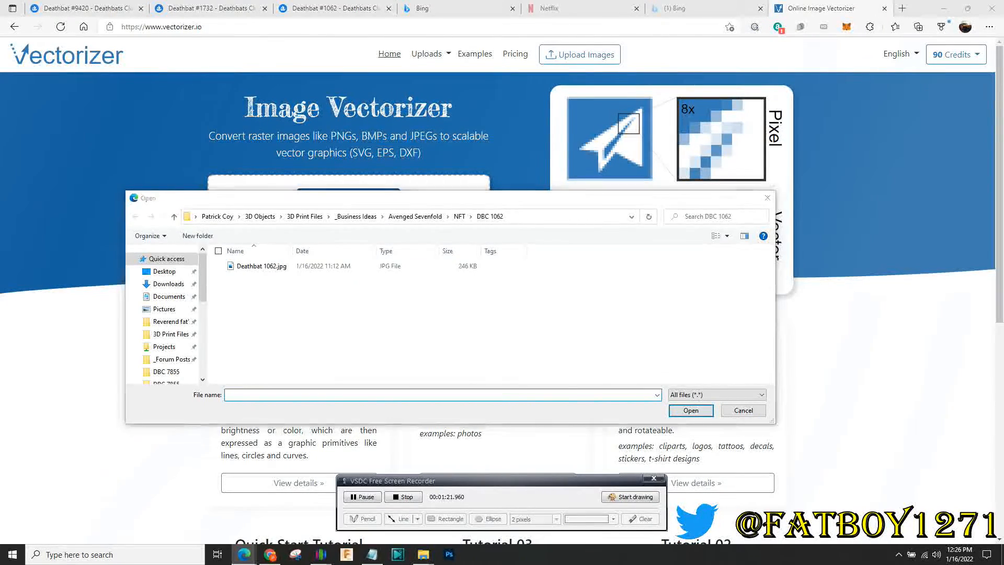
# Dismiss the chooser and inspect the enlarged Deathbat #1062 artwork on OpenSea
pyautogui.press('Escape')
pyautogui.click(335, 8)
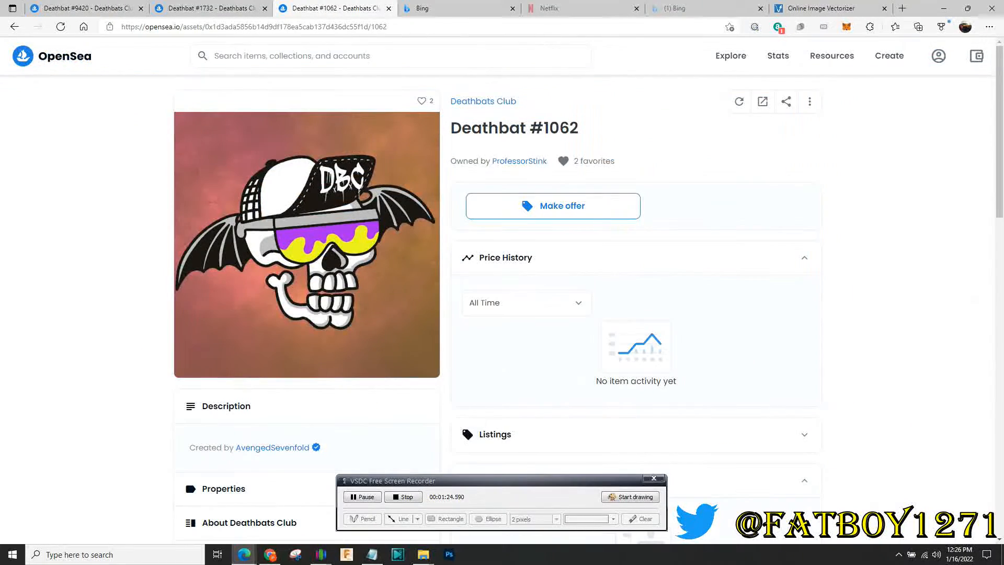
pyautogui.click(350, 231)
pyautogui.rightClick(583, 203)
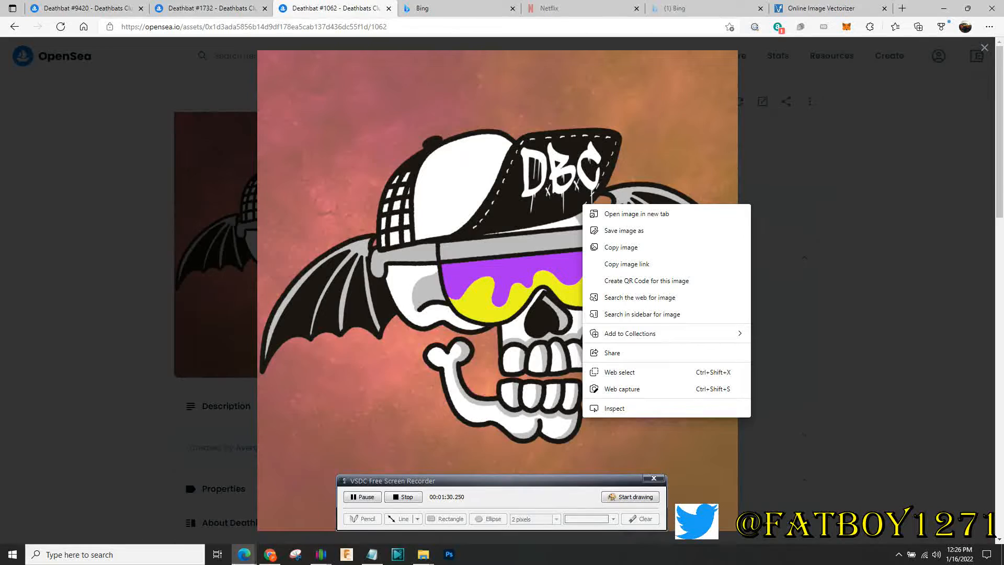
pyautogui.click(847, 209)
# Upload Deathbat 1062.jpg to Vectorizer.io for vectorizing
pyautogui.click(822, 8)
pyautogui.click(348, 201)
pyautogui.click(262, 265)
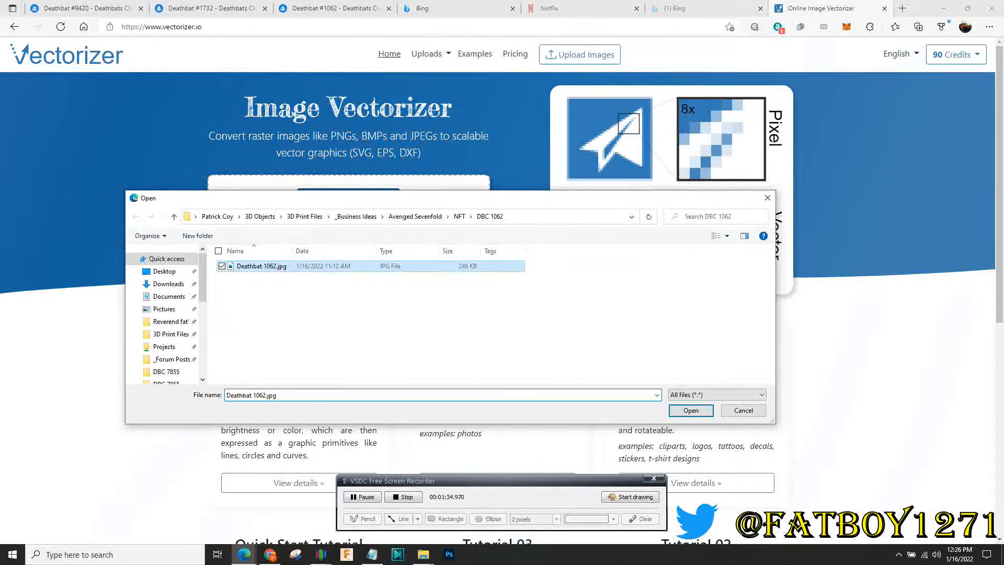
pyautogui.click(690, 410)
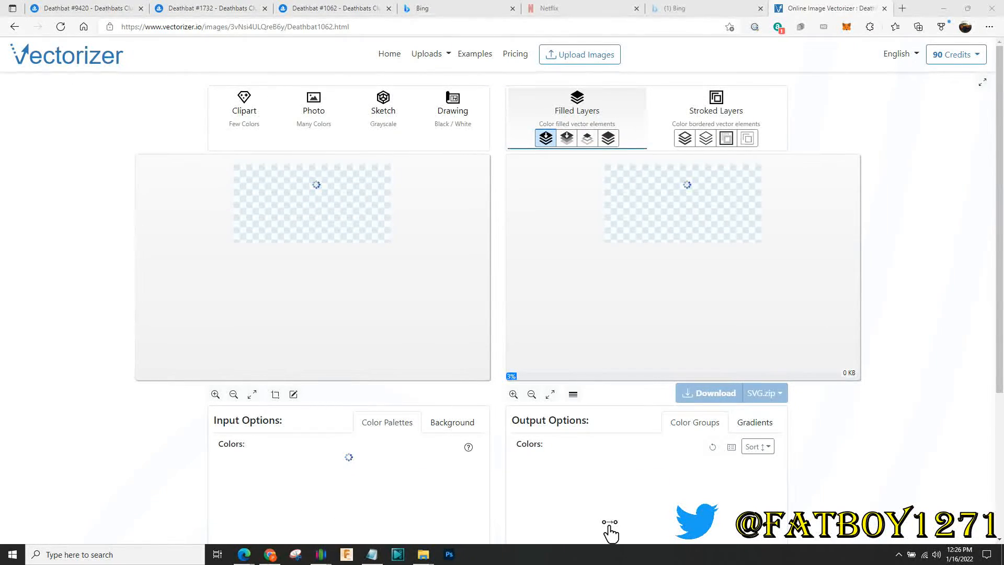
# In Advanced Options, set Anti-aliasing to Auto and Roundness to the roundest curve setting
pyautogui.scroll(-2, 611, 532)
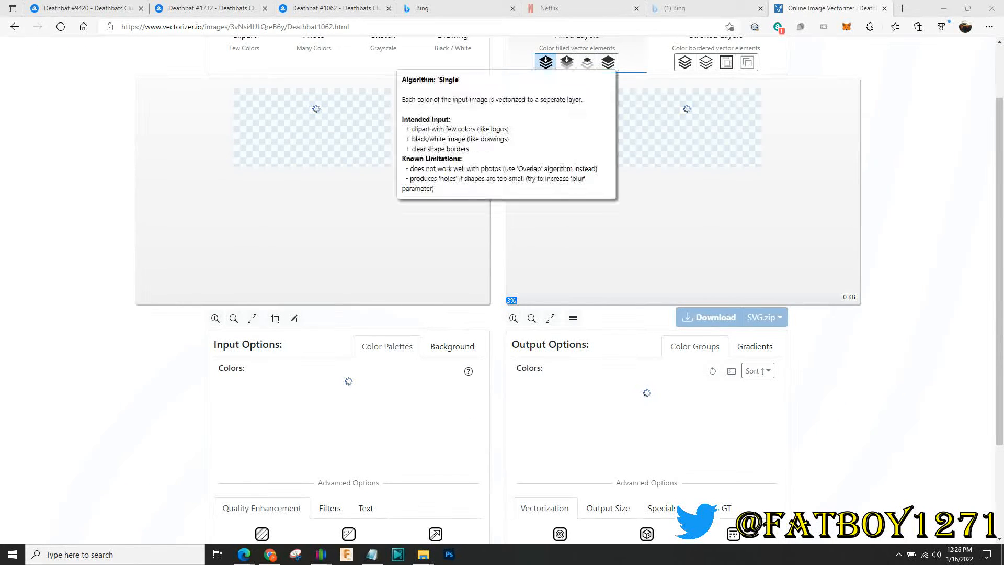
pyautogui.scroll(2, 587, 138)
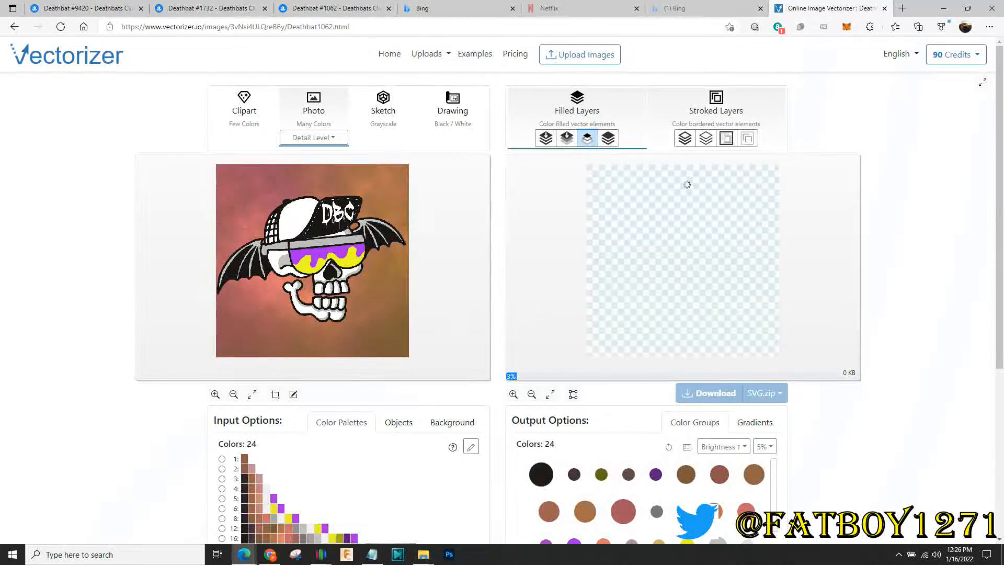
pyautogui.scroll(-2, 502, 293)
pyautogui.scroll(-3, 502, 293)
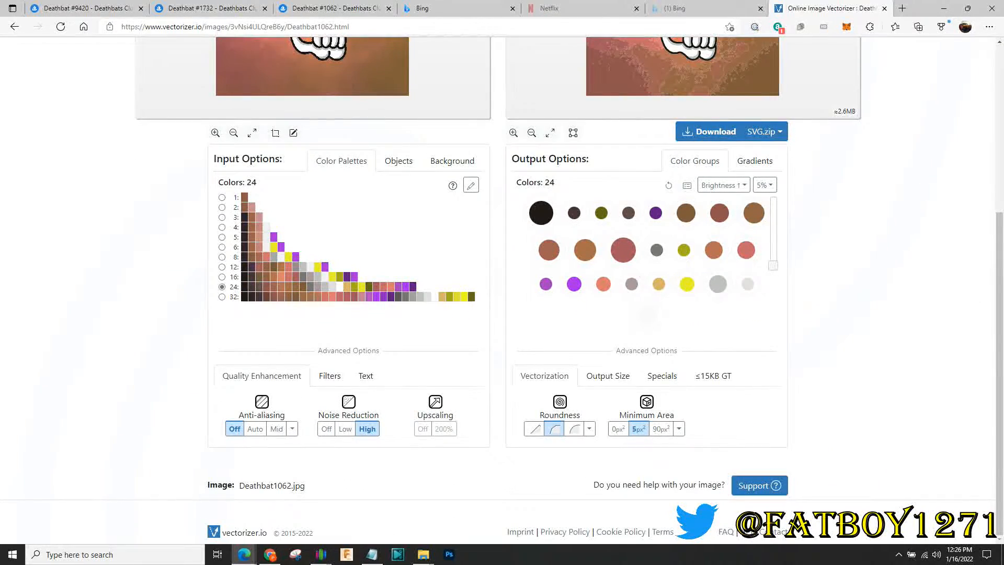
pyautogui.click(255, 429)
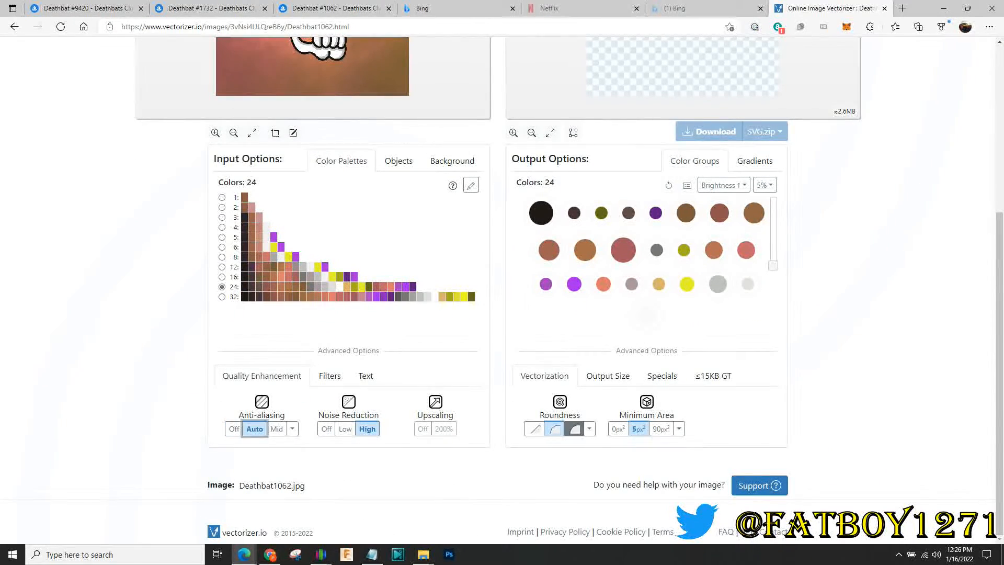
pyautogui.click(574, 429)
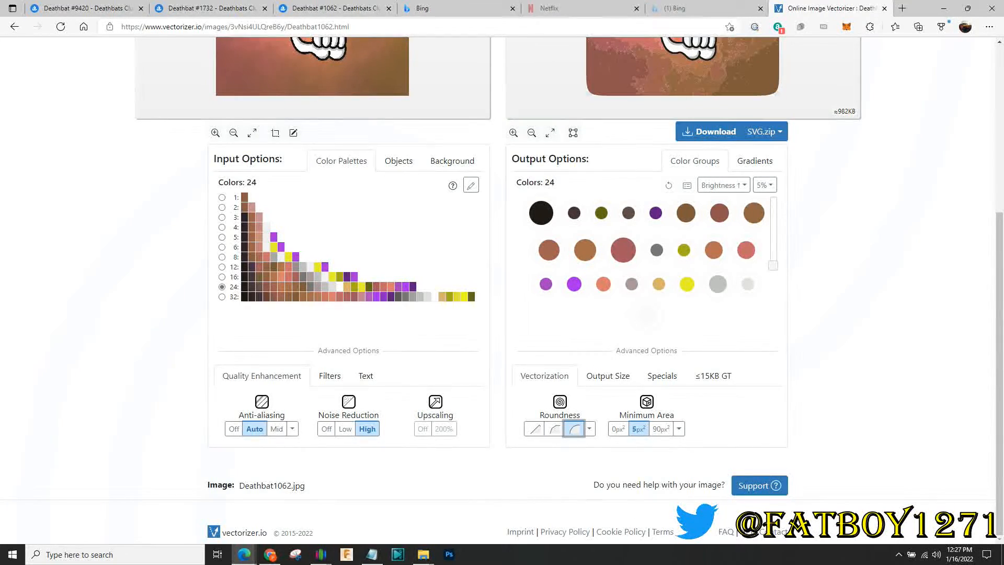
# Scroll through the re-rendered 24-color Deathbat result of about 982KB
pyautogui.scroll(3, 574, 428)
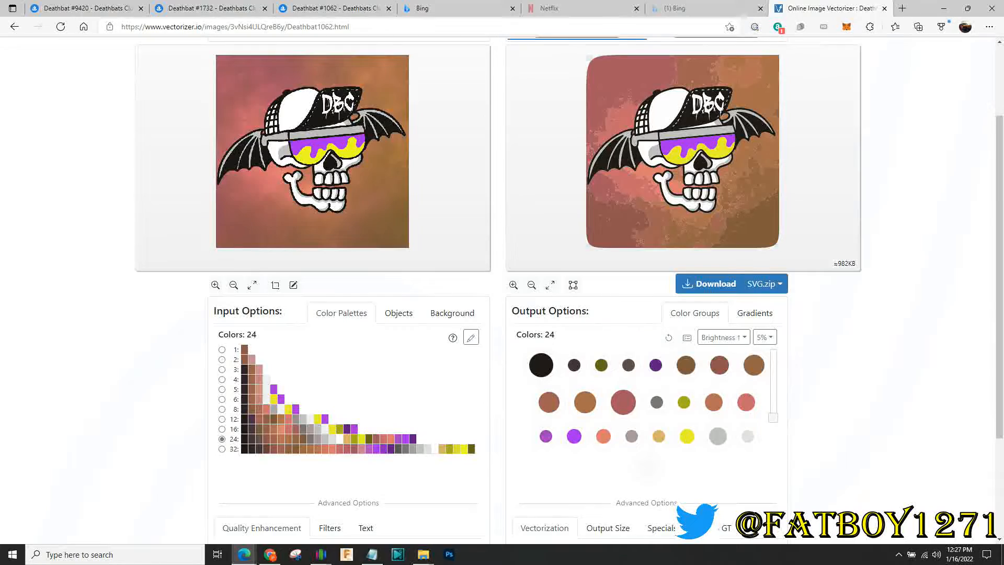
pyautogui.scroll(-3, 574, 429)
pyautogui.scroll(5, 574, 428)
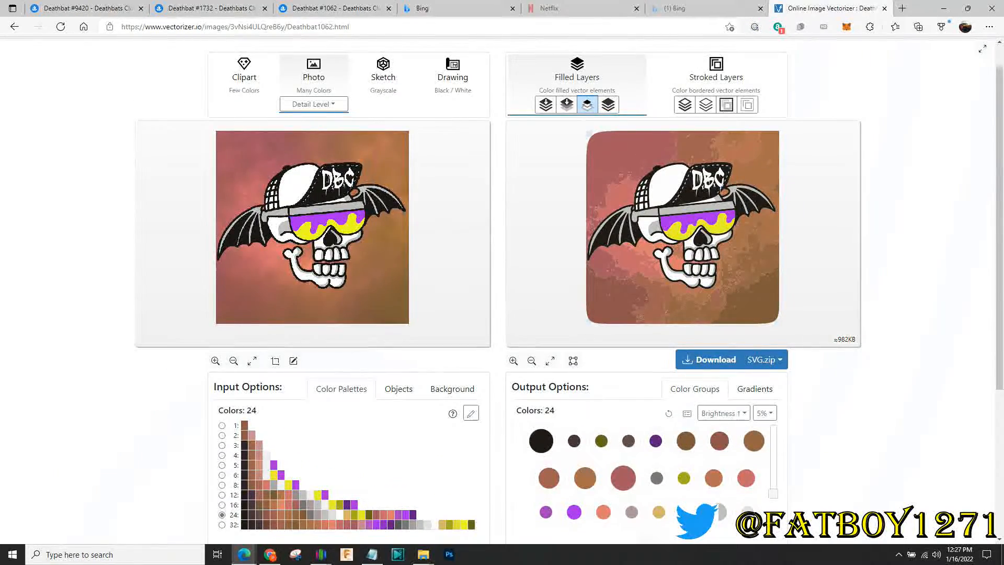
pyautogui.scroll(-5, 574, 428)
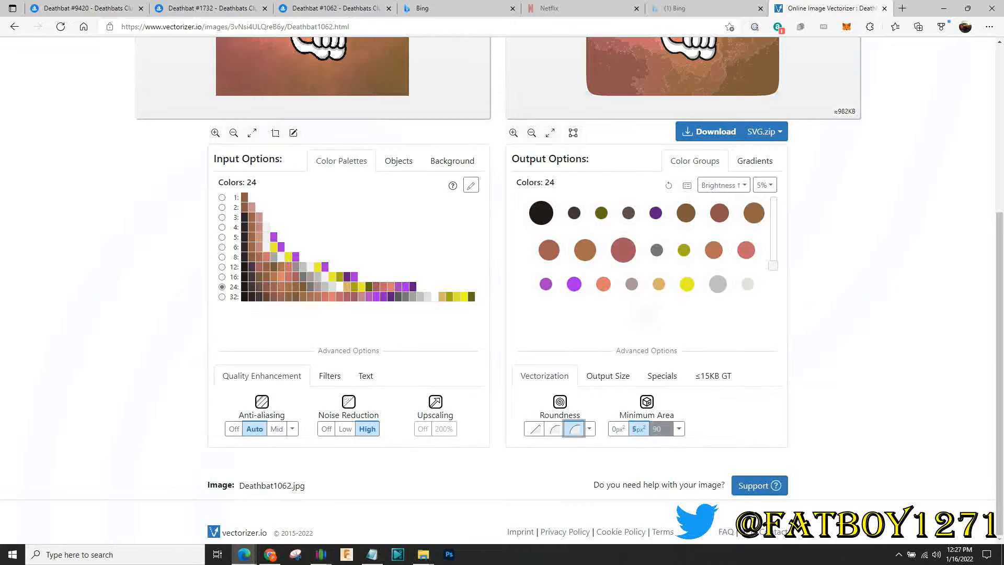
pyautogui.scroll(4, 502, 287)
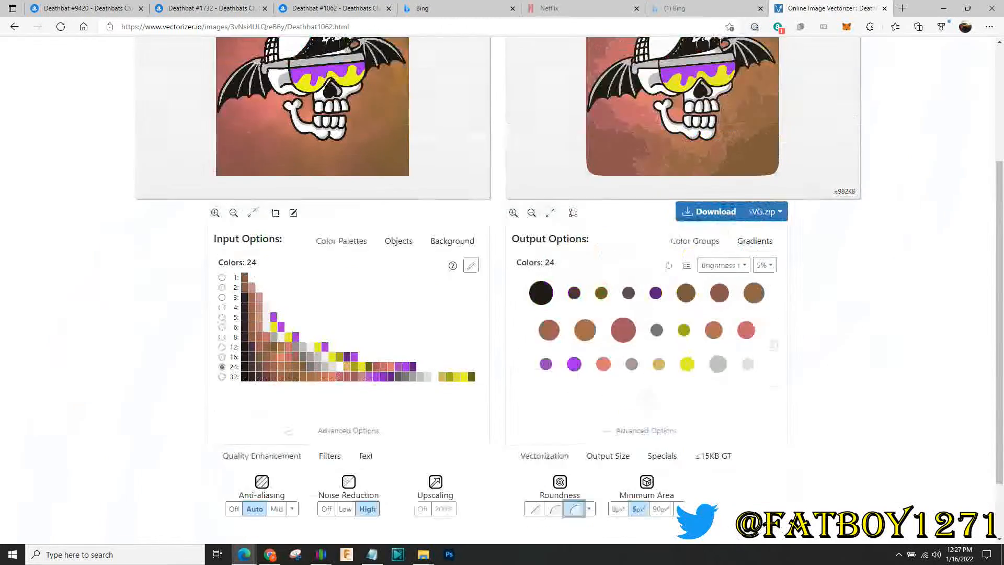
pyautogui.scroll(1, 502, 288)
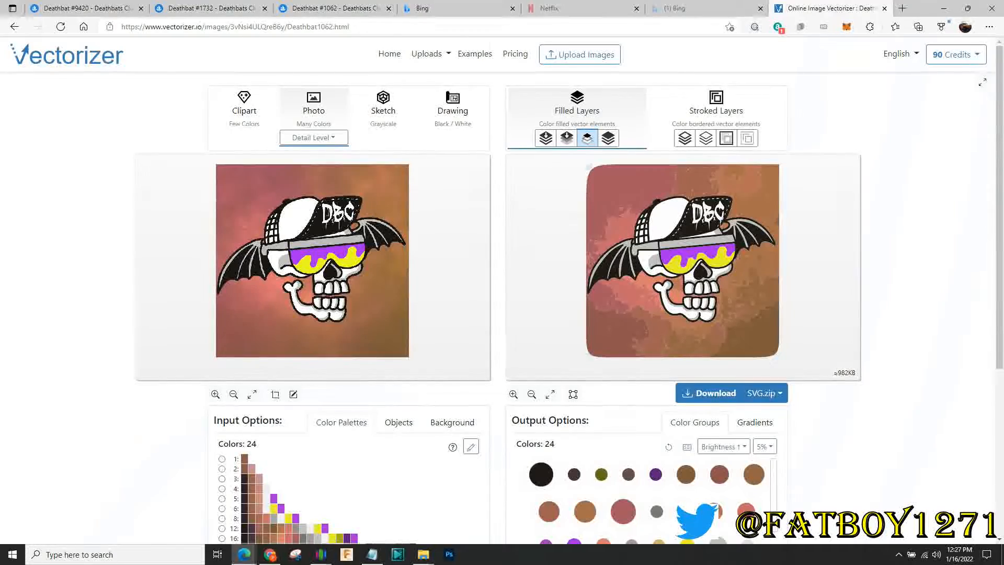
pyautogui.scroll(-2, 502, 287)
pyautogui.scroll(-2, 502, 288)
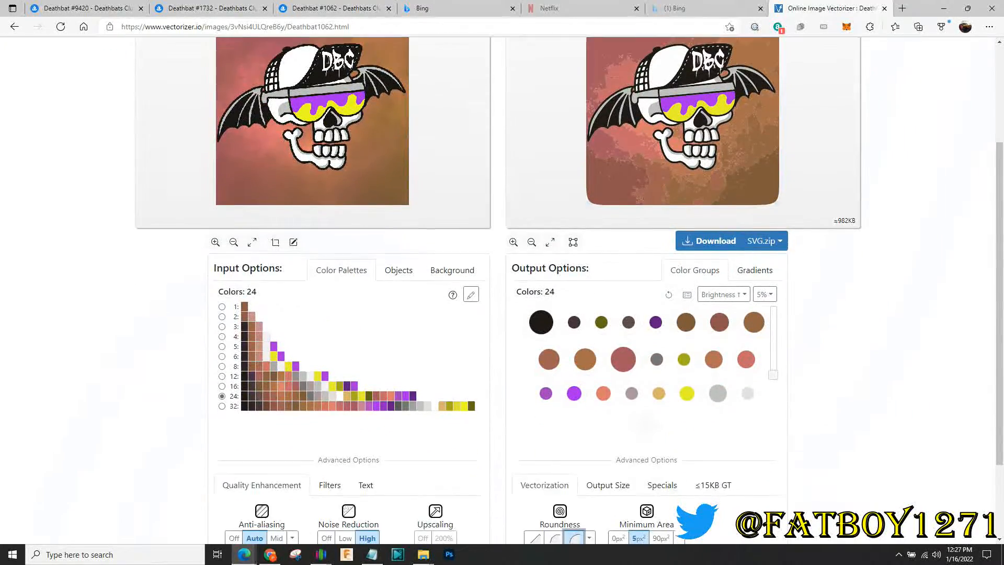
pyautogui.scroll(2, 502, 288)
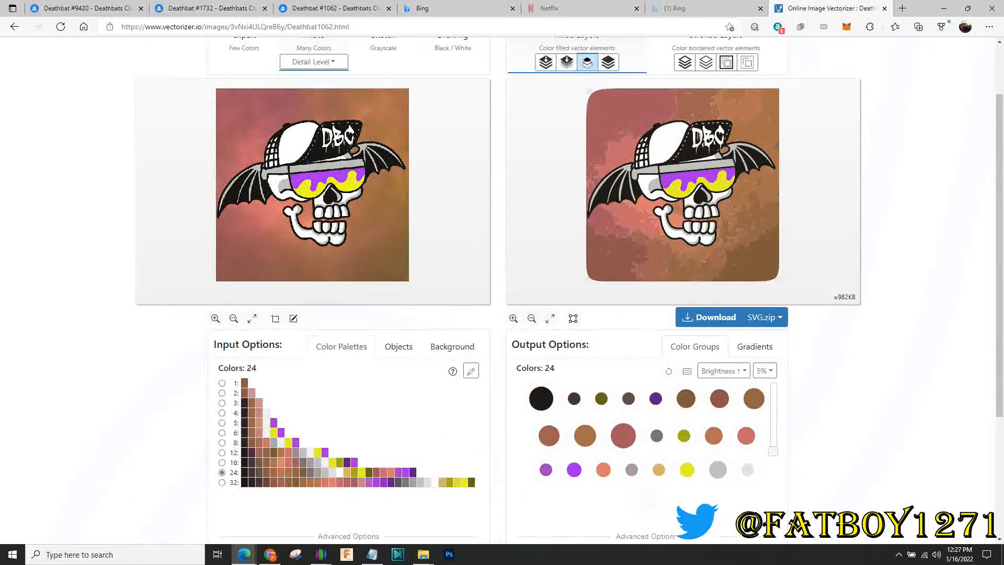
pyautogui.scroll(-2, 452, 270)
# Look at the input background options, then switch to the Color Palettes input options
pyautogui.click(452, 270)
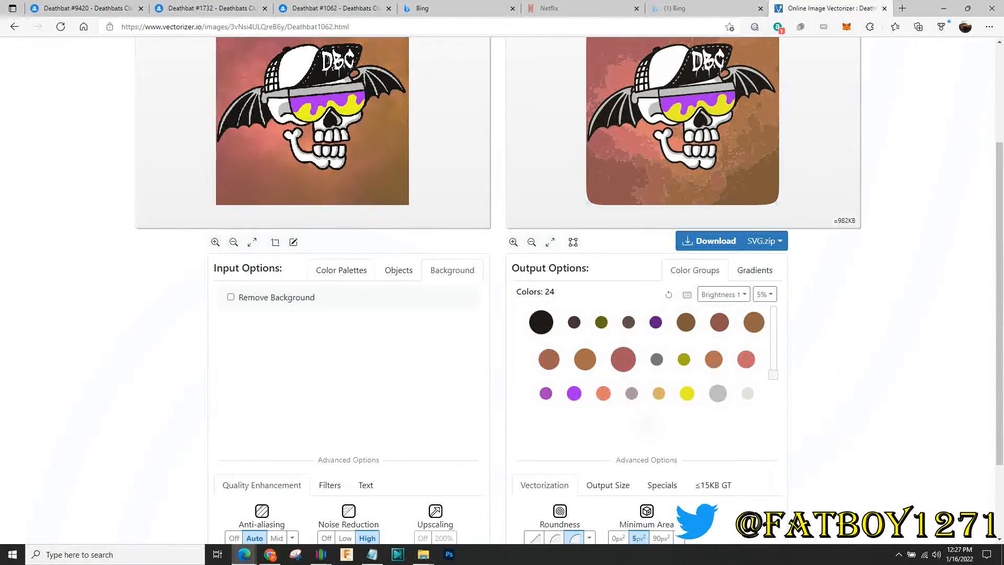
pyautogui.click(341, 270)
pyautogui.scroll(2, 342, 270)
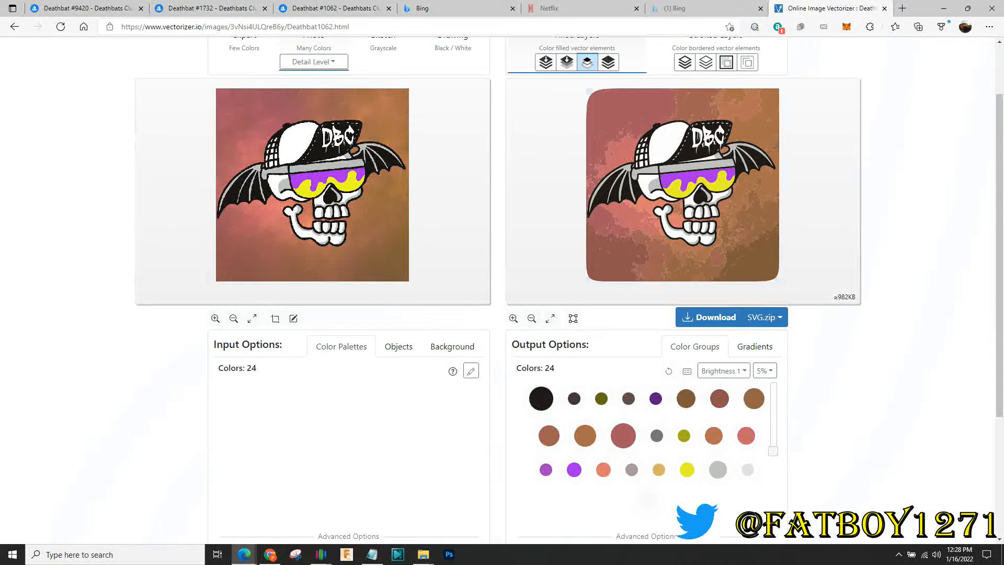
# Switch the input to the 8-colour palette and select the black output colour group
pyautogui.click(222, 433)
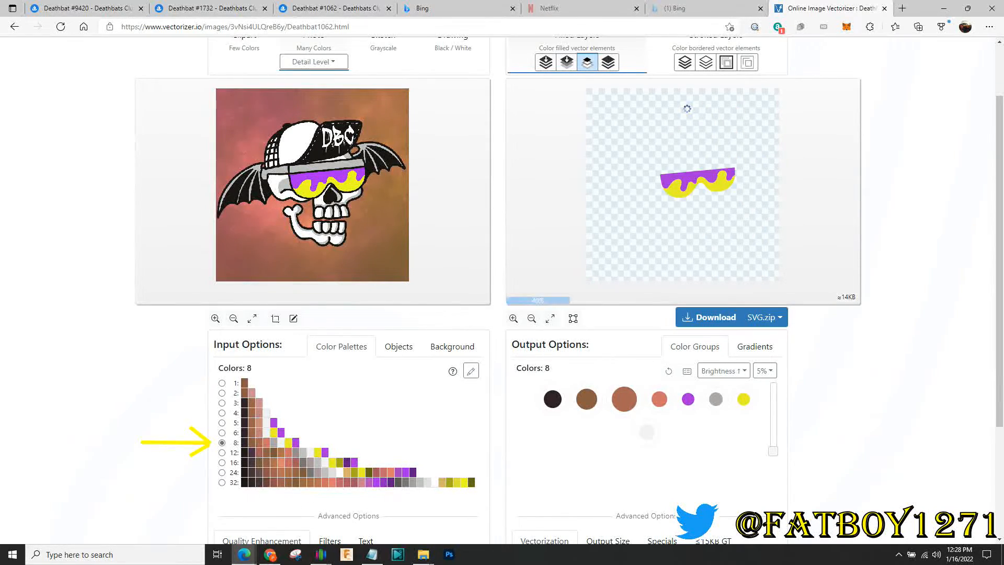
pyautogui.moveTo(552, 399)
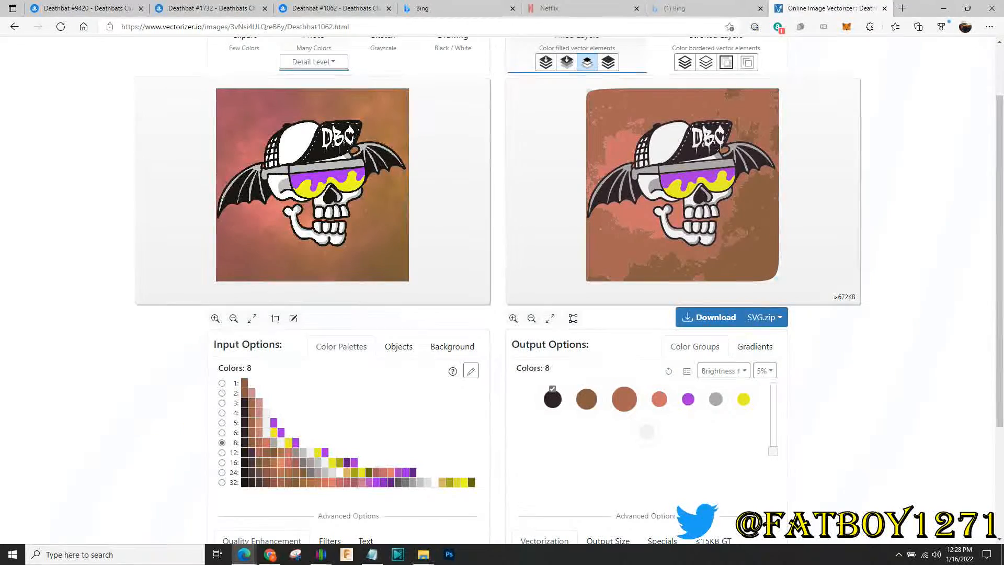
pyautogui.click(553, 399)
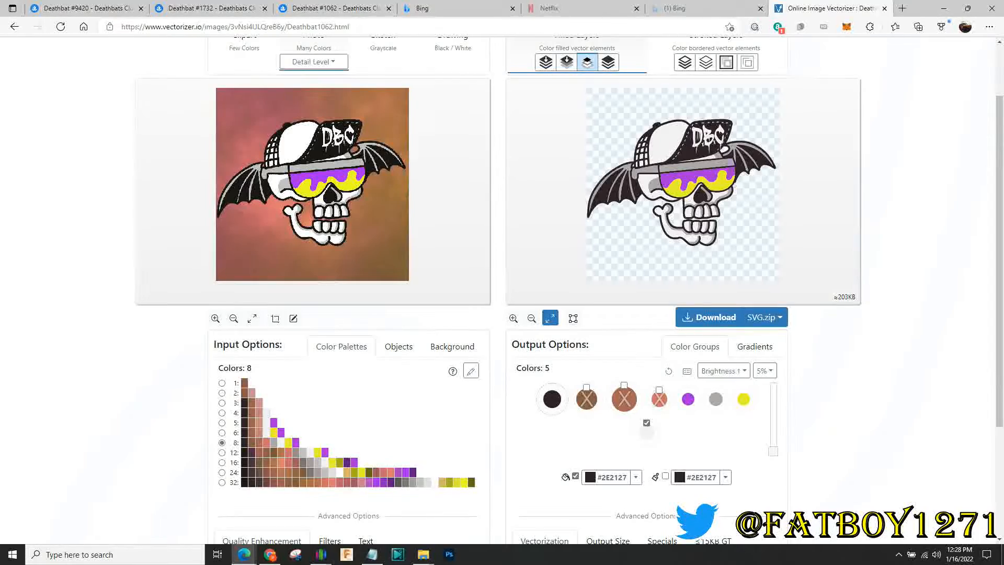
pyautogui.scroll(1, 498, 290)
pyautogui.scroll(-1, 498, 290)
pyautogui.scroll(-1, 498, 290)
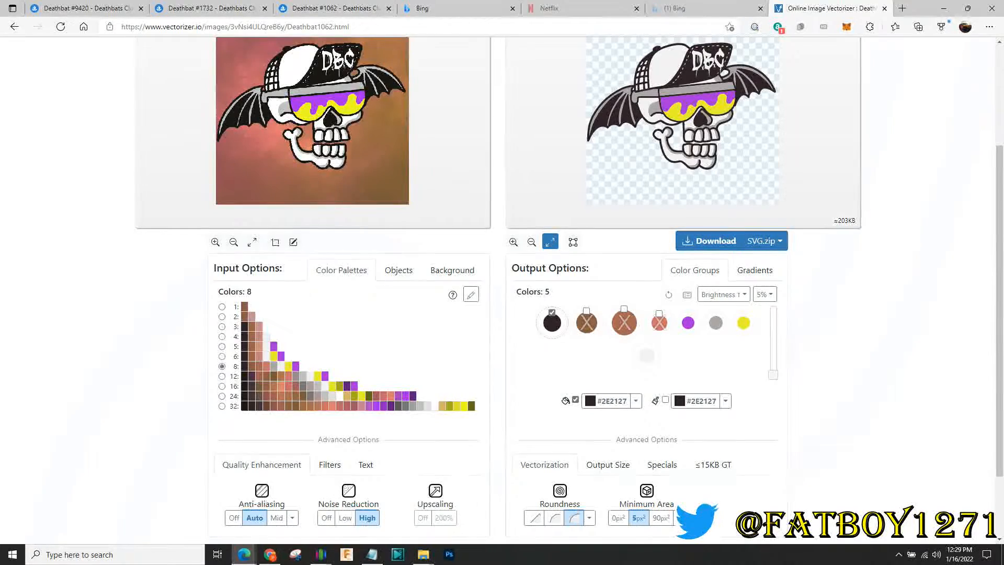
pyautogui.scroll(1, 498, 290)
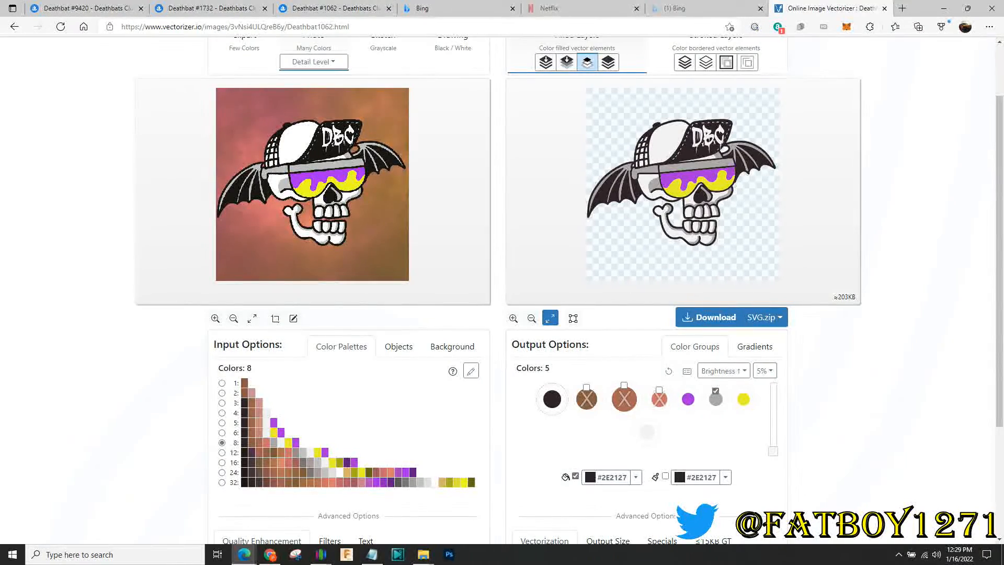
pyautogui.click(687, 399)
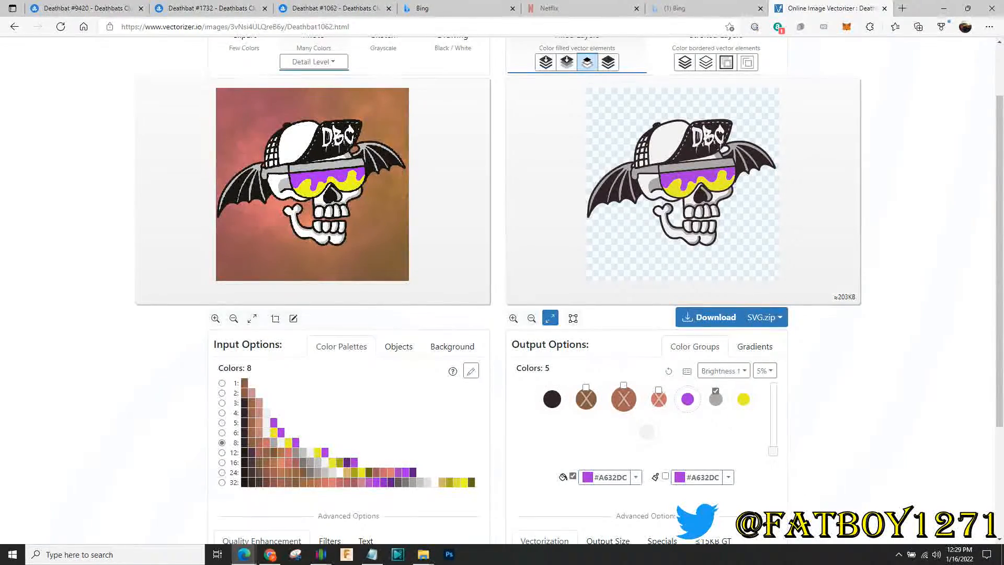
pyautogui.click(715, 399)
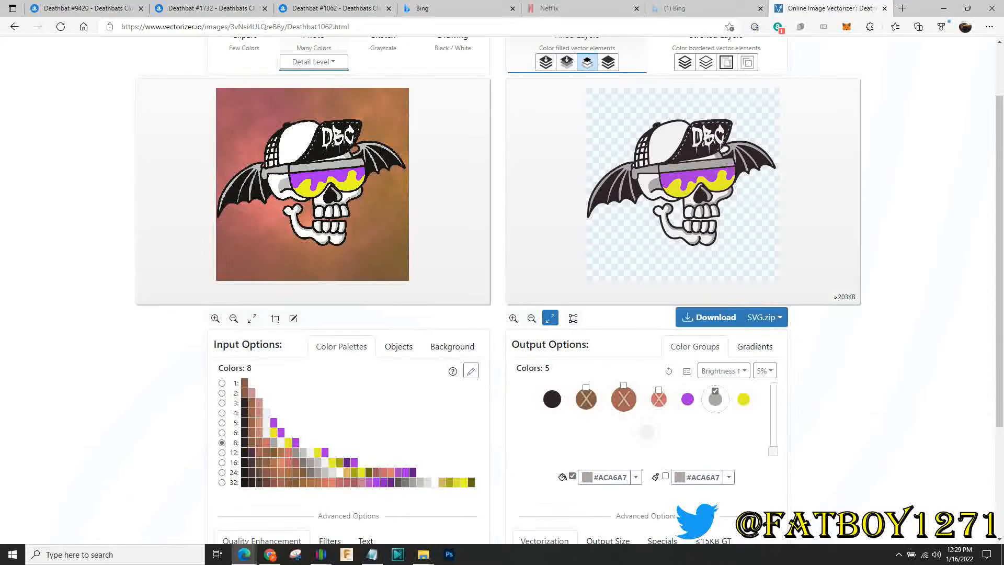
pyautogui.click(743, 400)
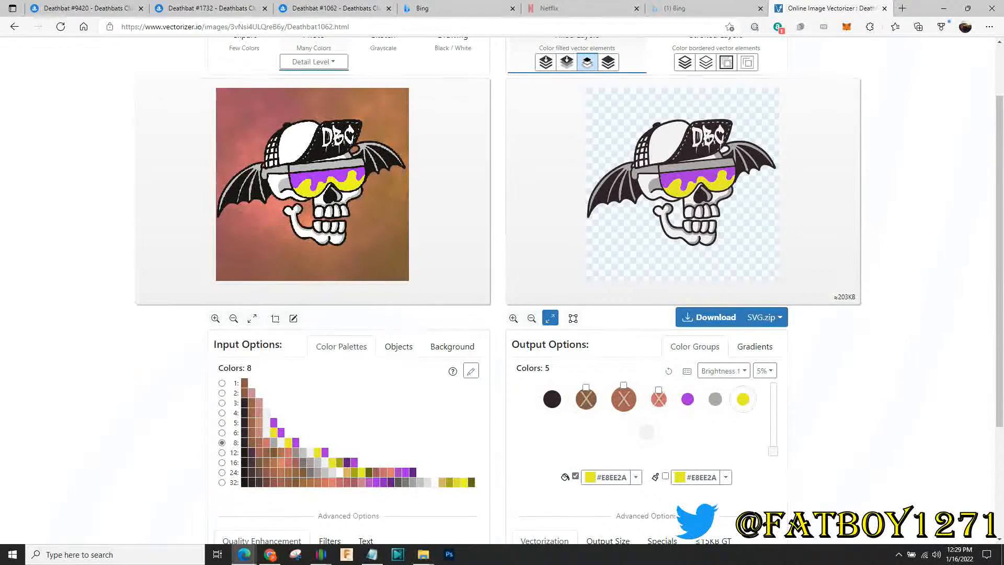
pyautogui.click(647, 432)
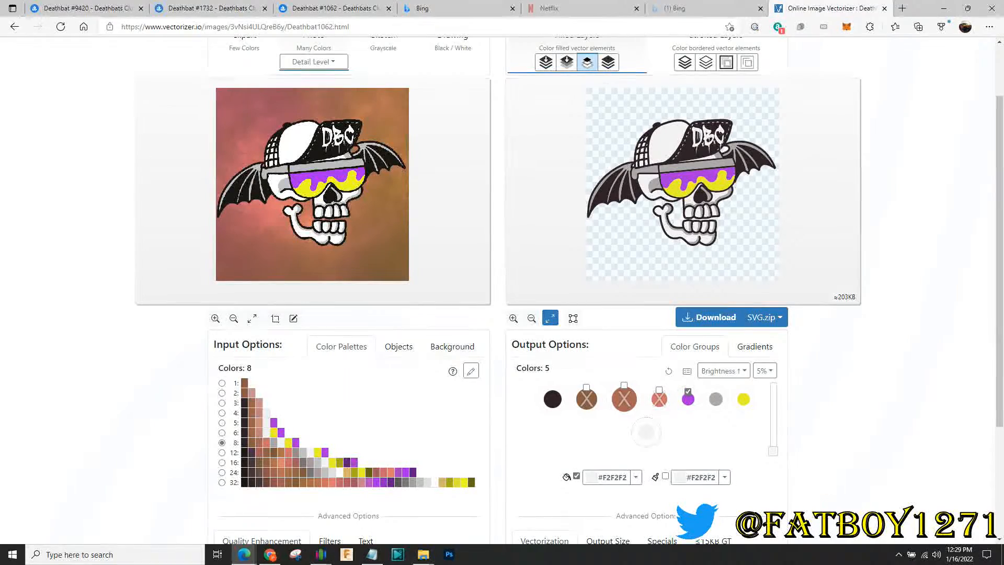
pyautogui.click(687, 399)
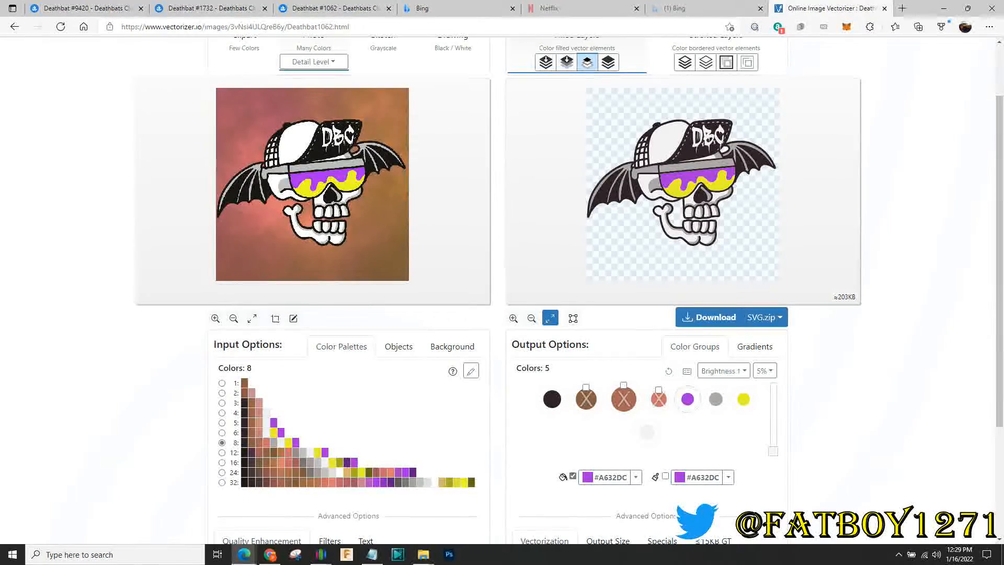
pyautogui.scroll(2, 502, 293)
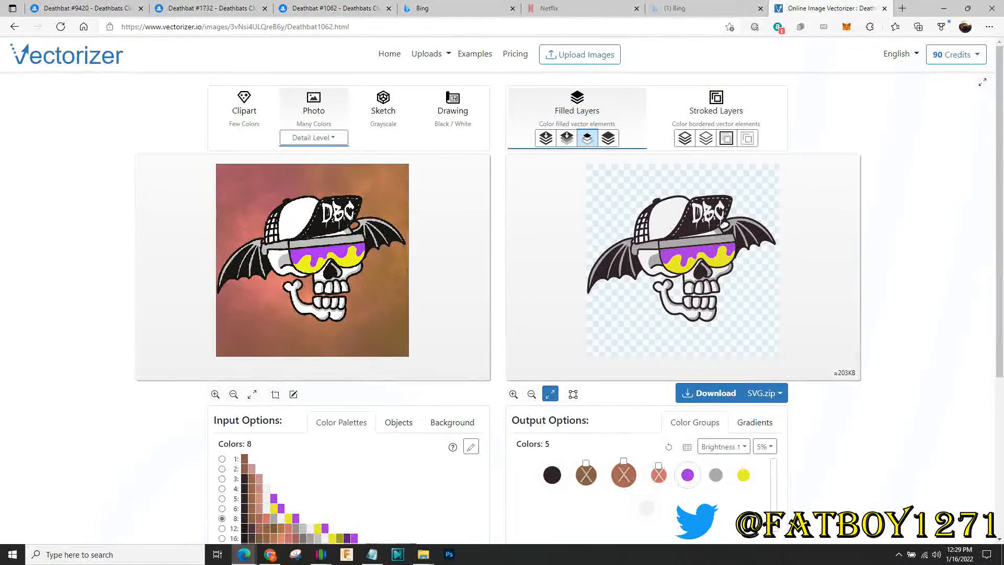
pyautogui.scroll(-2, 682, 263)
pyautogui.scroll(7, 682, 262)
pyautogui.moveTo(682, 266); pyautogui.dragTo(671, 257)
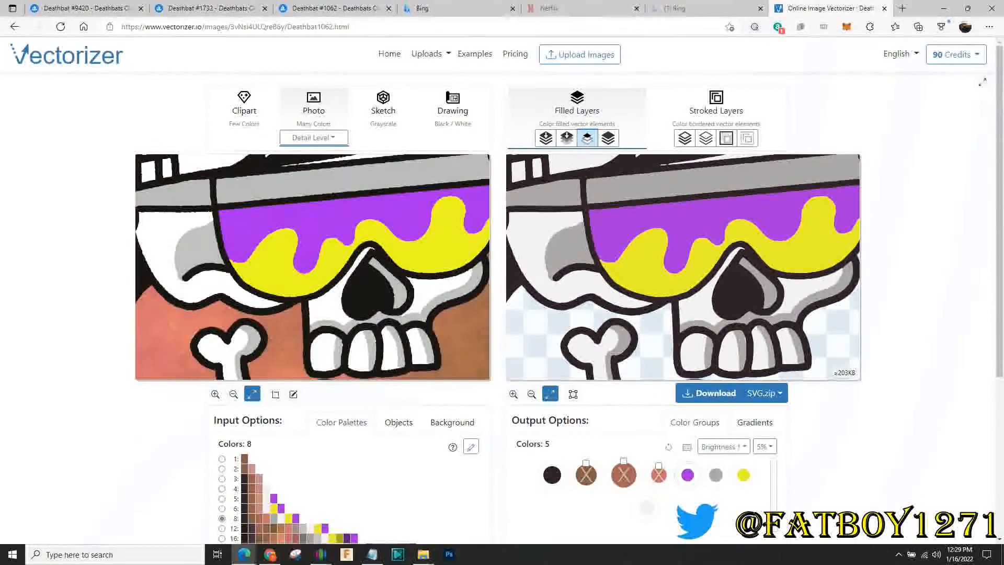
pyautogui.moveTo(700, 313); pyautogui.dragTo(711, 353)
pyautogui.moveTo(711, 209); pyautogui.dragTo(655, 363)
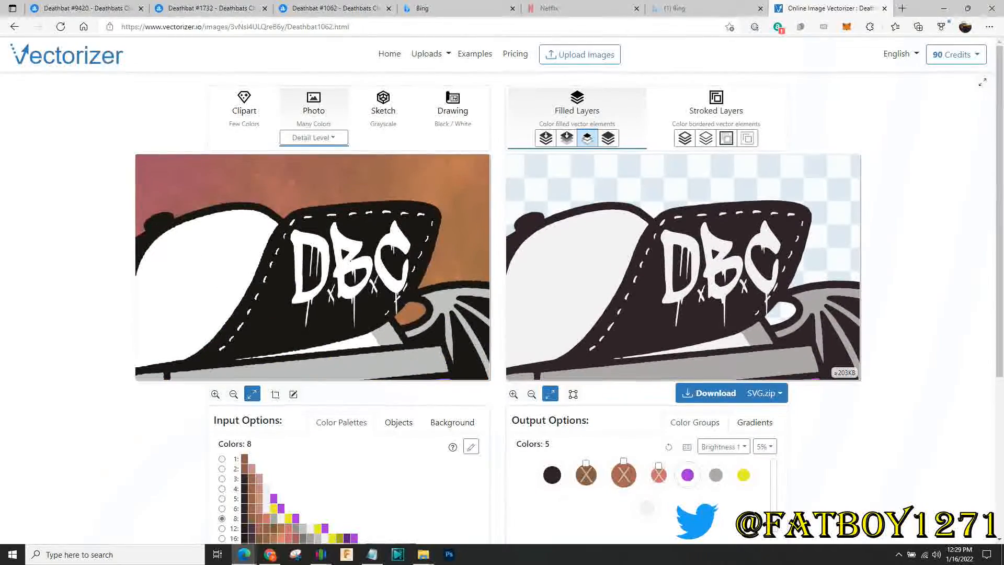
pyautogui.moveTo(680, 324); pyautogui.dragTo(664, 263)
pyautogui.scroll(4, 683, 253)
pyautogui.scroll(-6, 683, 252)
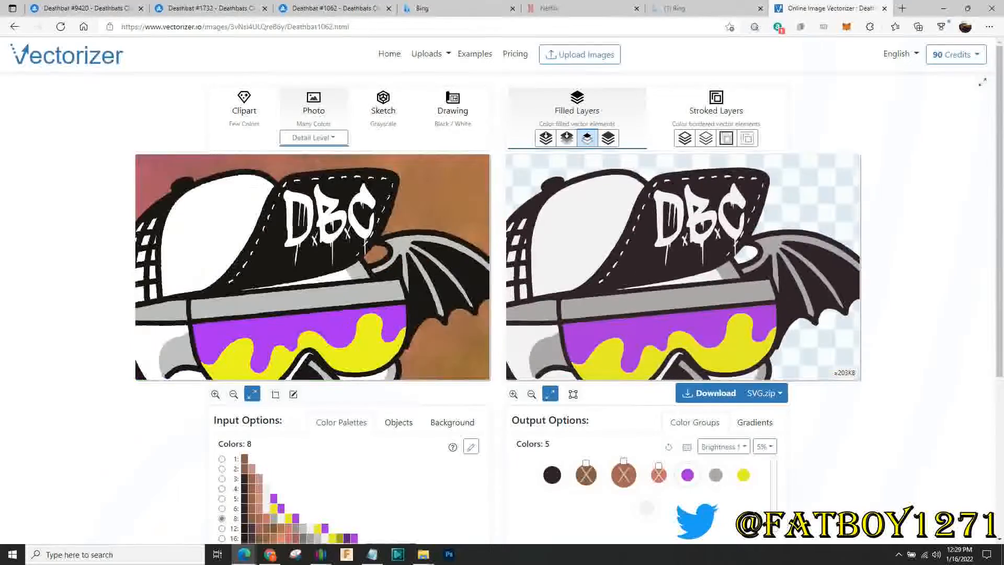
pyautogui.scroll(5, 683, 252)
pyautogui.moveTo(732, 256); pyautogui.dragTo(614, 270)
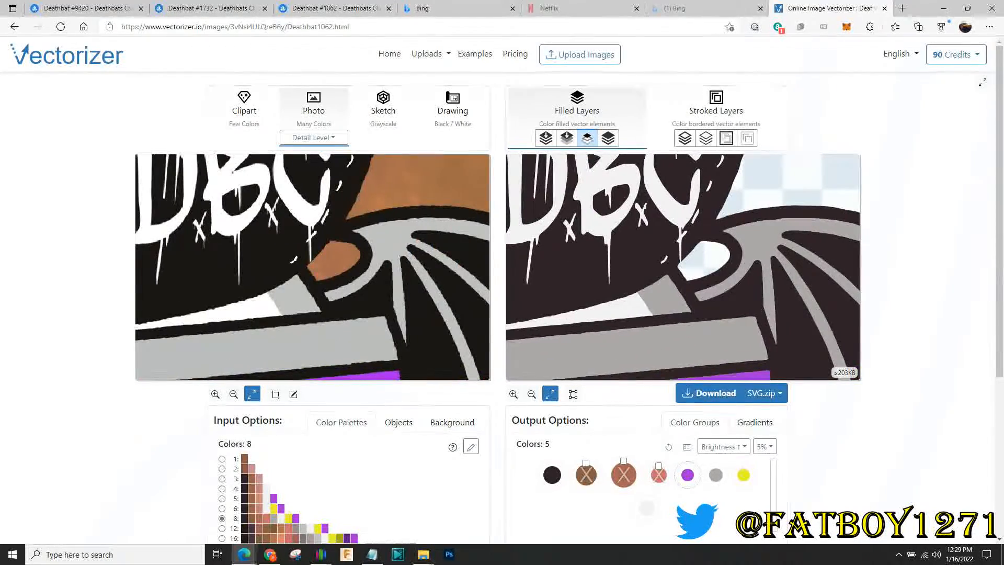
pyautogui.scroll(-2, 683, 266)
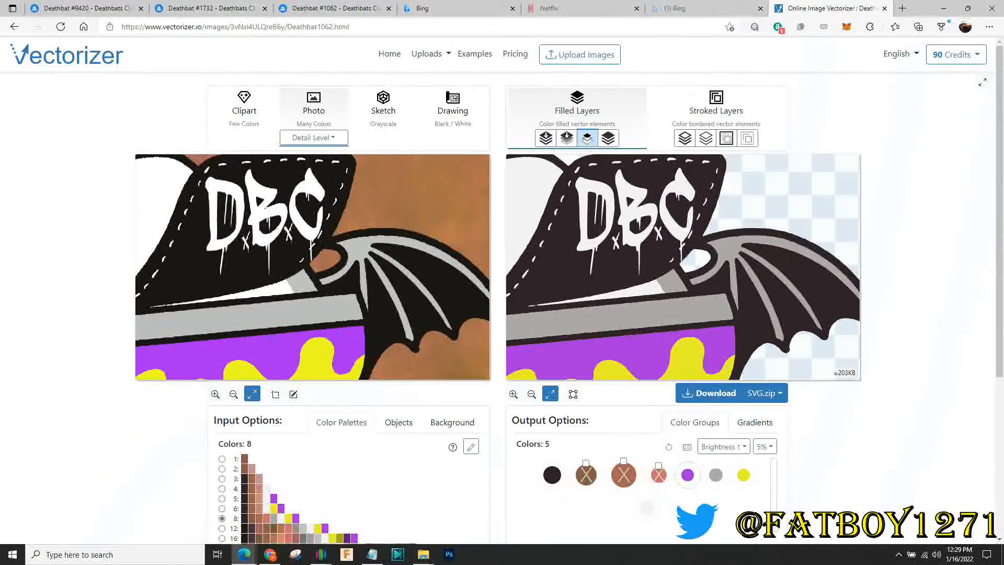
pyautogui.scroll(-8, 682, 262)
pyautogui.scroll(5, 682, 261)
pyautogui.moveTo(681, 261); pyautogui.dragTo(708, 198)
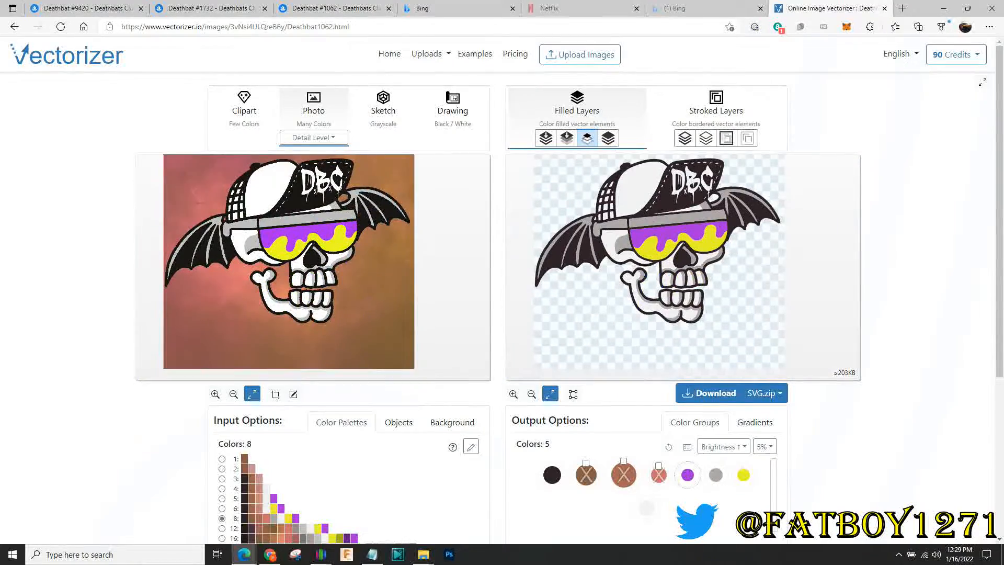
pyautogui.scroll(5, 680, 283)
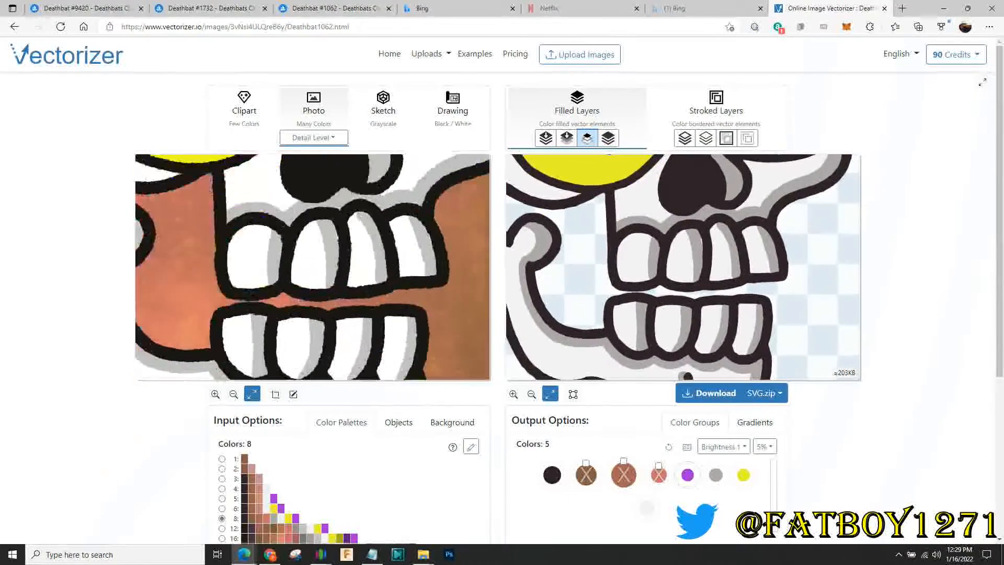
pyautogui.scroll(3, 683, 266)
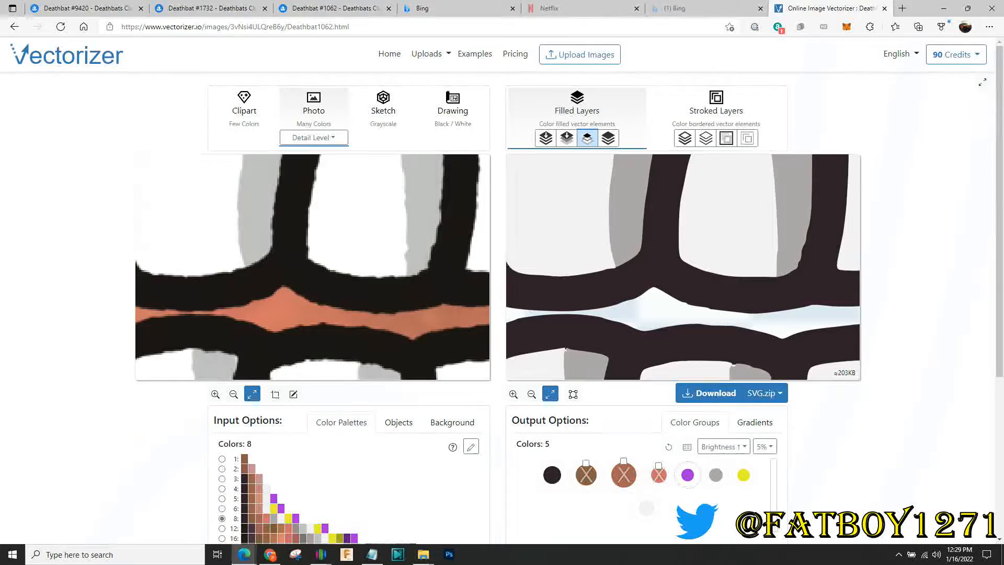
pyautogui.moveTo(658, 267); pyautogui.dragTo(800, 233)
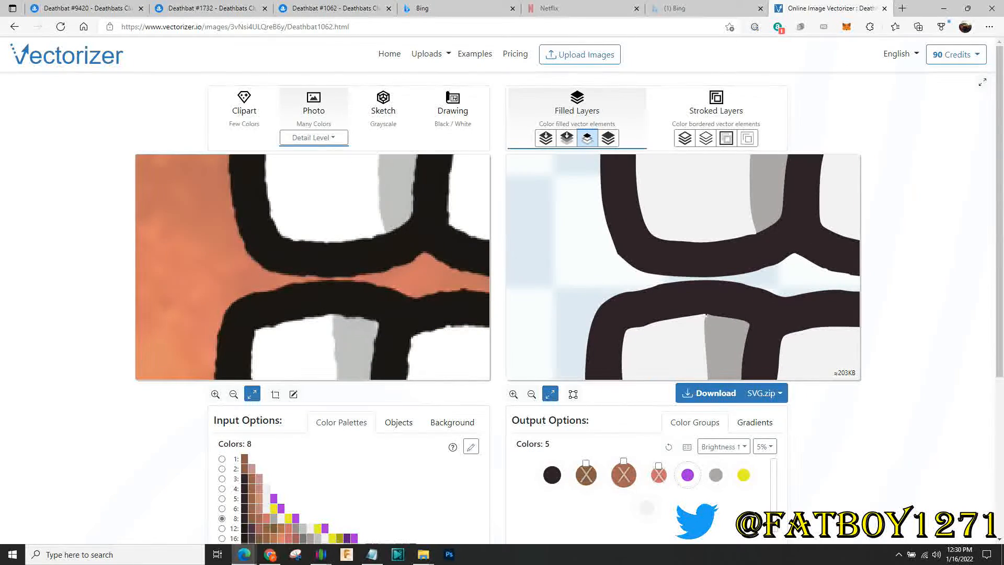
pyautogui.scroll(-8, 705, 315)
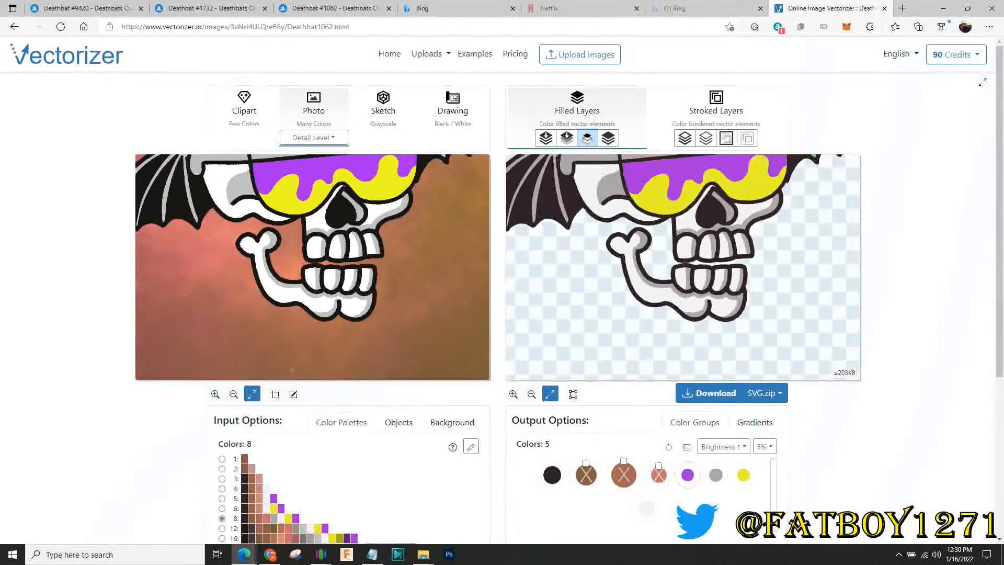
pyautogui.scroll(-5, 683, 267)
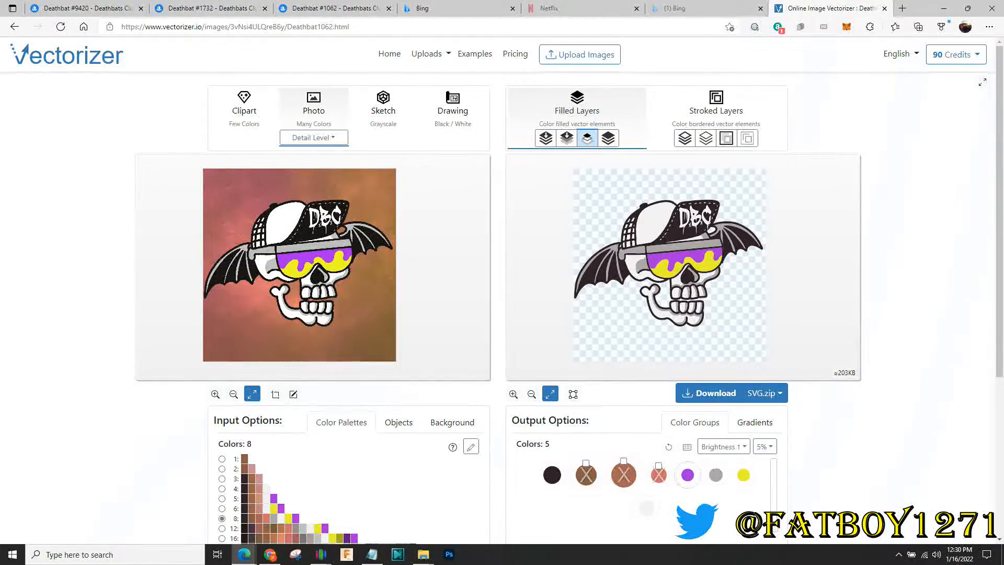
# Set the download format to ZIP (minimized, splitted) and bring up the File Explorer windows
pyautogui.scroll(-3, 502, 287)
pyautogui.scroll(3, 502, 288)
pyautogui.click(762, 392)
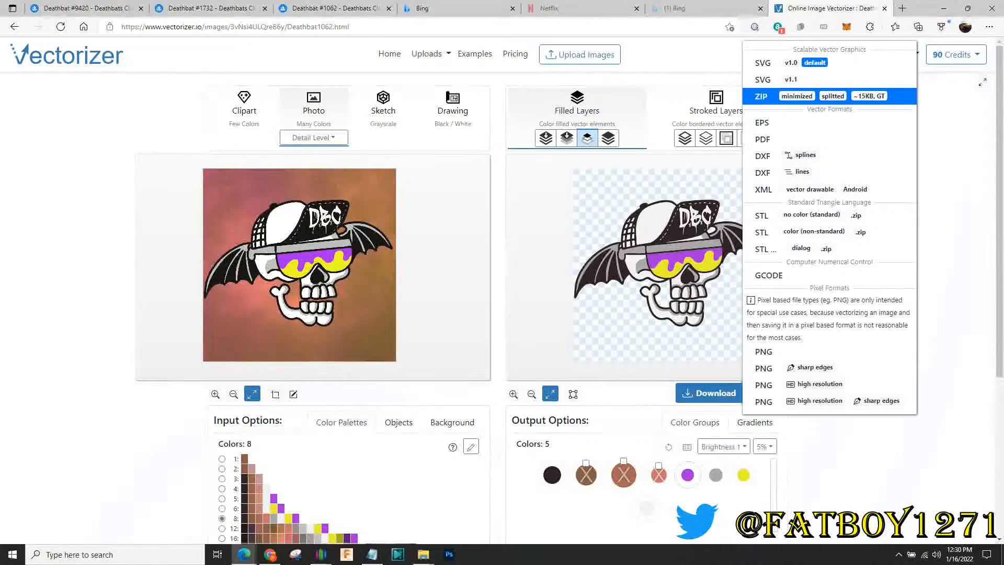
pyautogui.click(805, 97)
pyautogui.click(423, 554)
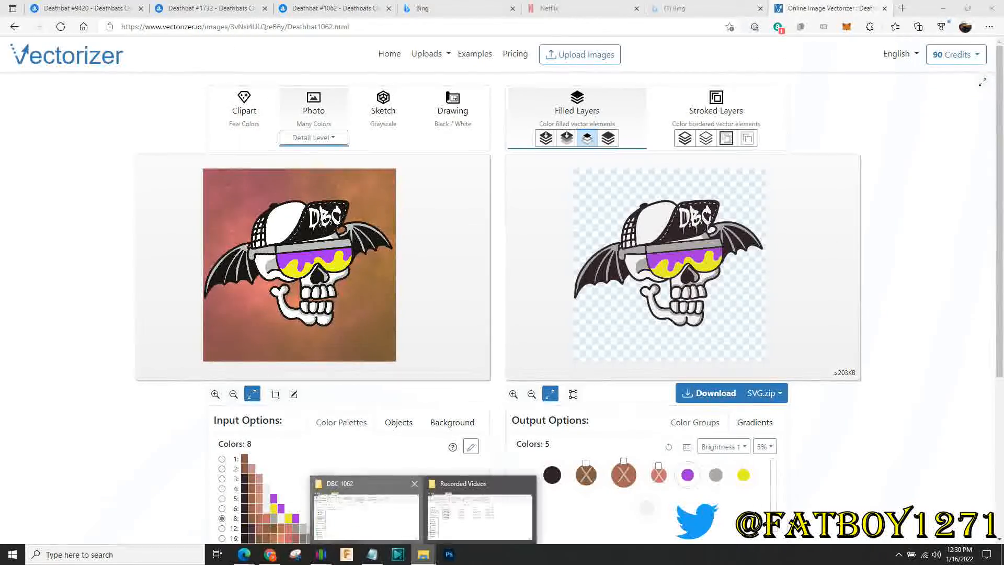
# Look through the DBC 1062 and Downloads folders, then return to the vectorizer
pyautogui.click(366, 515)
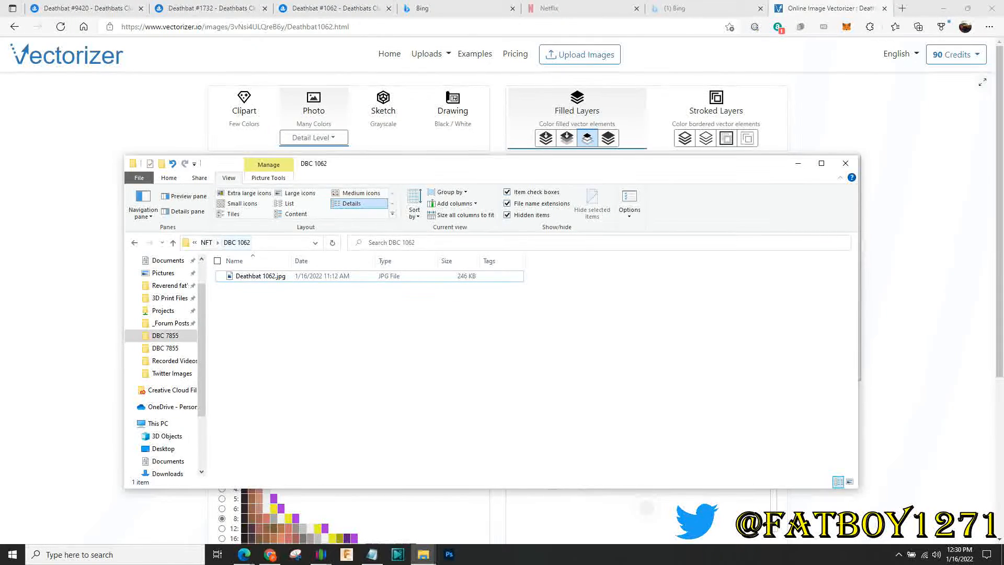
pyautogui.scroll(2, 165, 340)
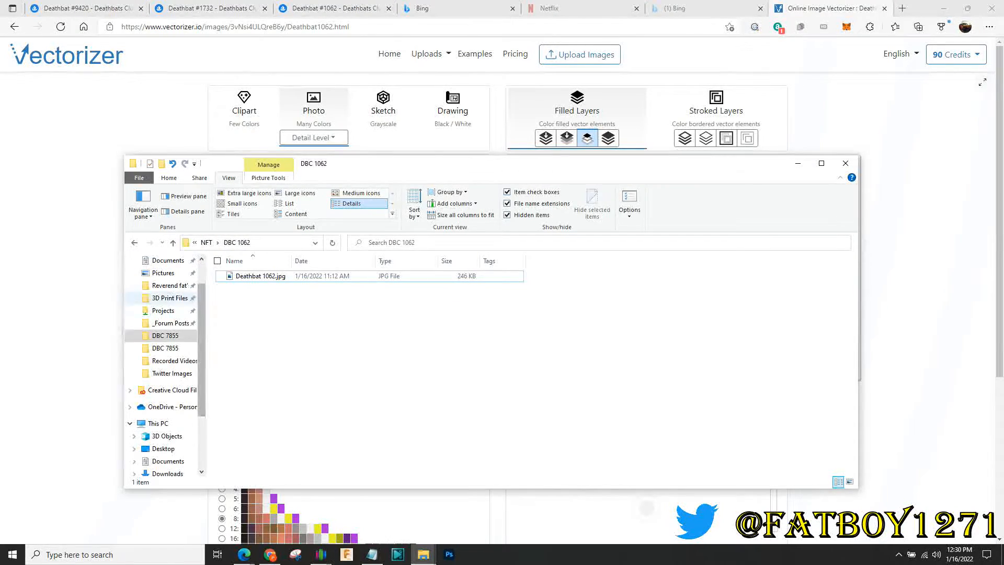
pyautogui.click(168, 294)
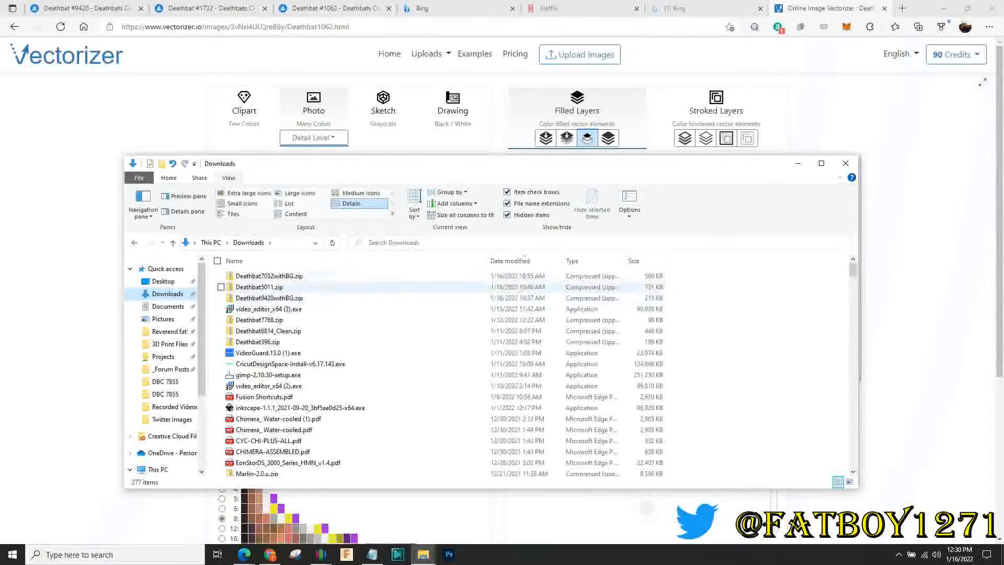
pyautogui.click(134, 242)
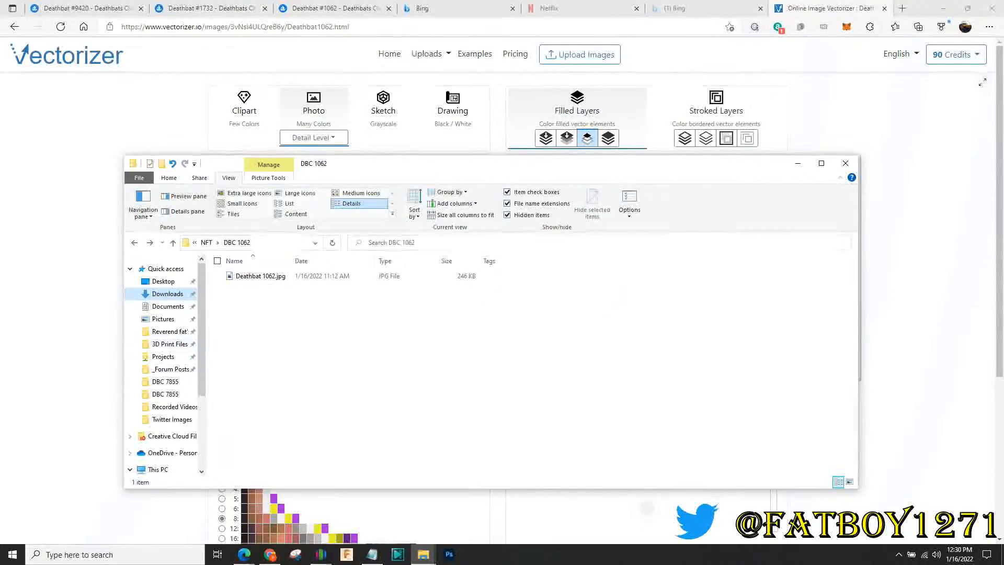
pyautogui.click(798, 163)
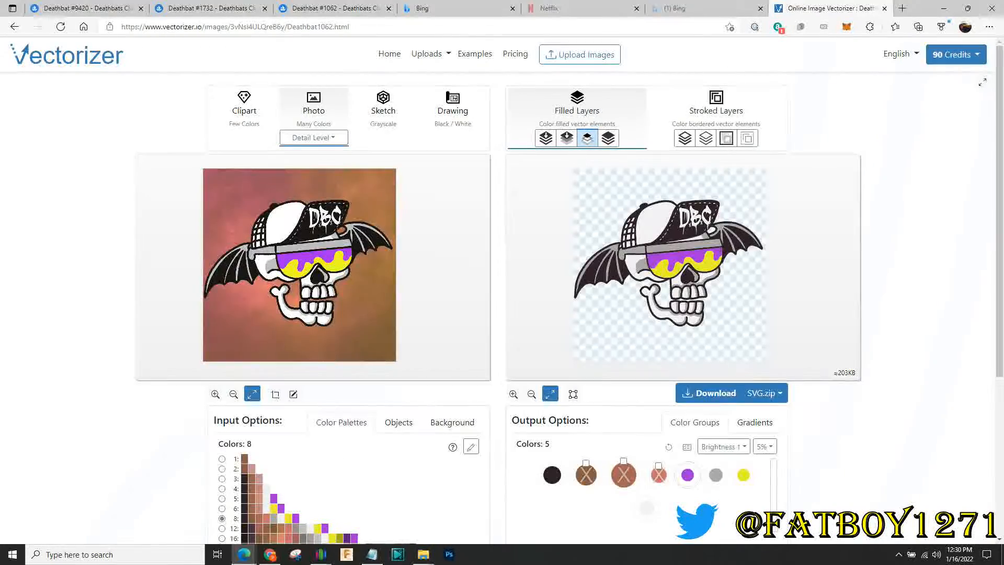
# Download the SVG.zip and show it in its folder alongside the DBC 1062 window
pyautogui.click(711, 393)
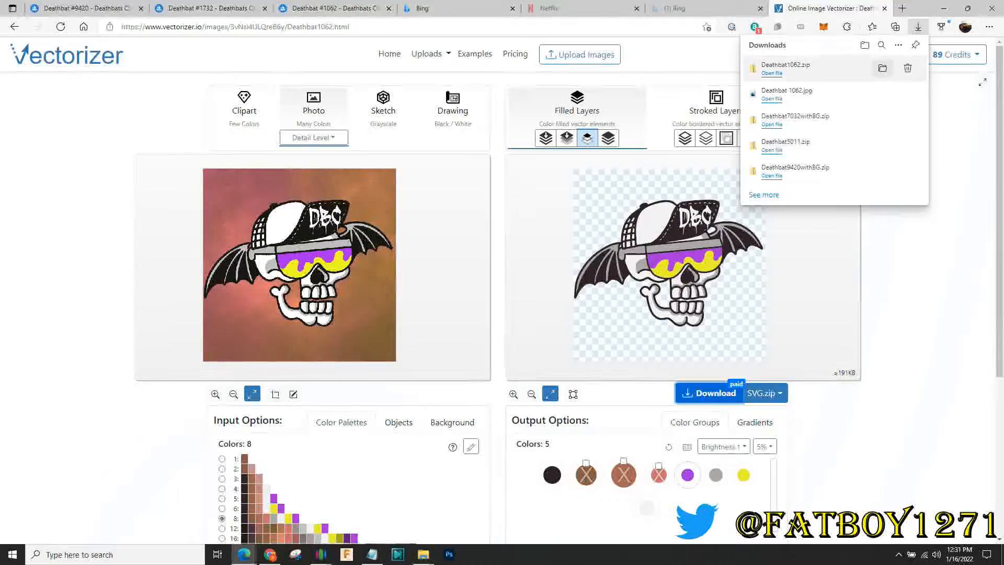
pyautogui.click(883, 68)
pyautogui.moveTo(423, 553)
pyautogui.click(310, 515)
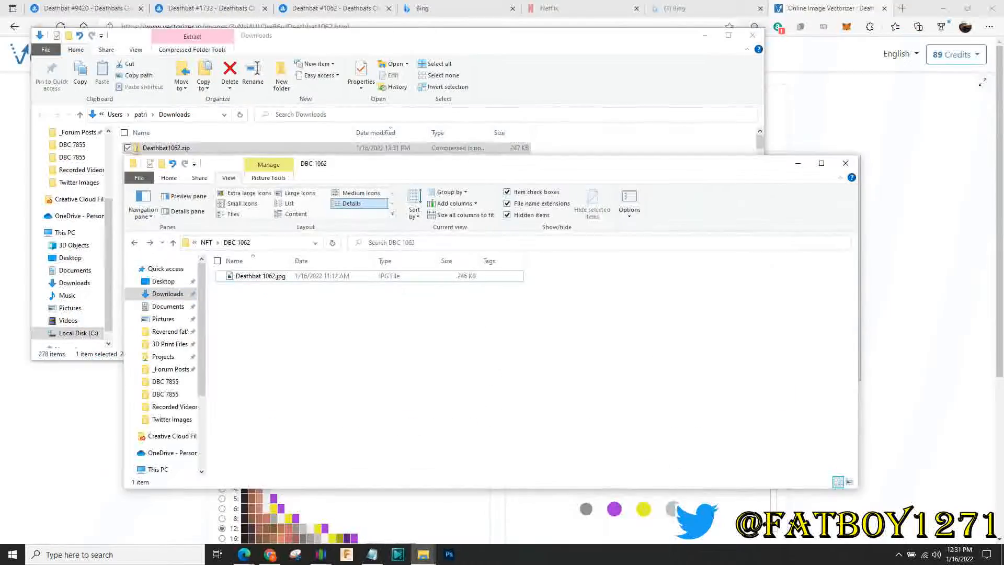
# Extract the Deathbat1062 folder from Deathbat1062.zip into DBC 1062
pyautogui.doubleClick(167, 147)
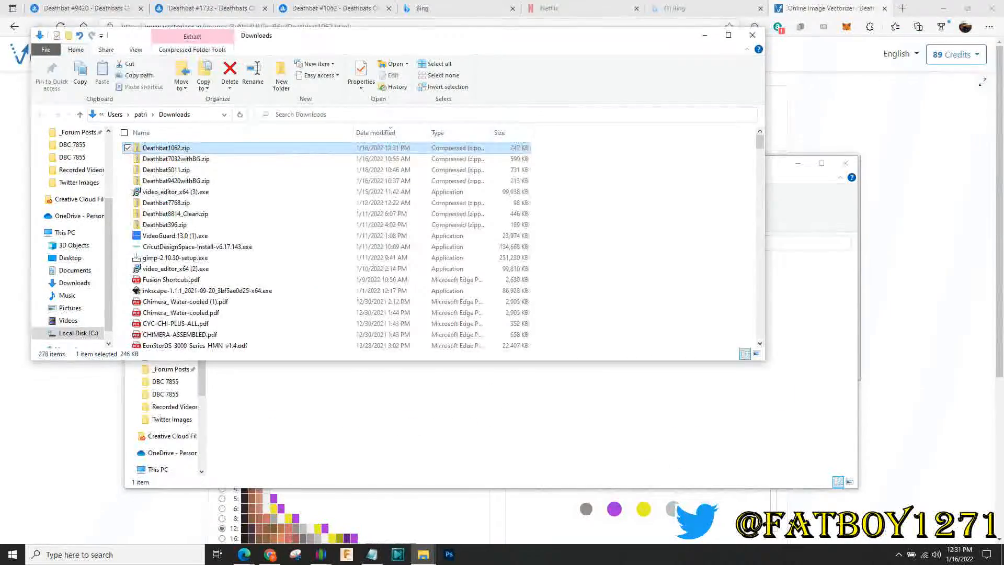
pyautogui.click(162, 148)
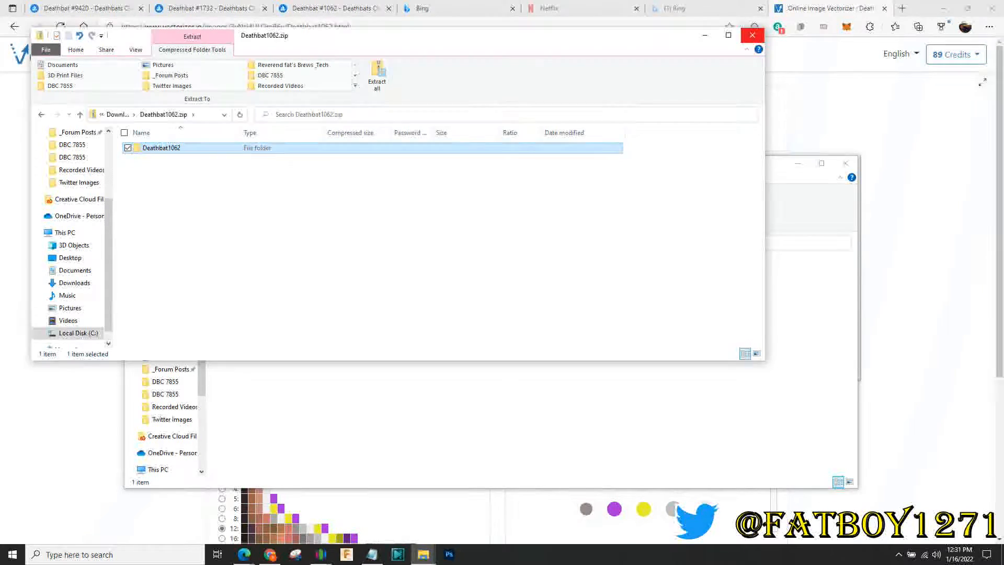
pyautogui.moveTo(162, 148); pyautogui.dragTo(366, 386)
pyautogui.click(752, 35)
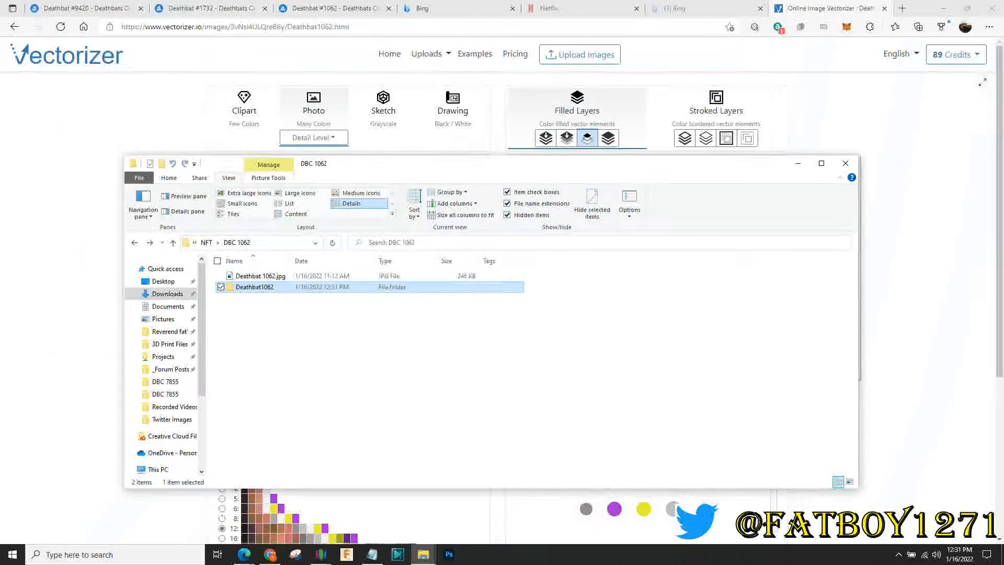
# Open Deathbat1062 > layers and widen the name column to show full file names
pyautogui.doubleClick(255, 286)
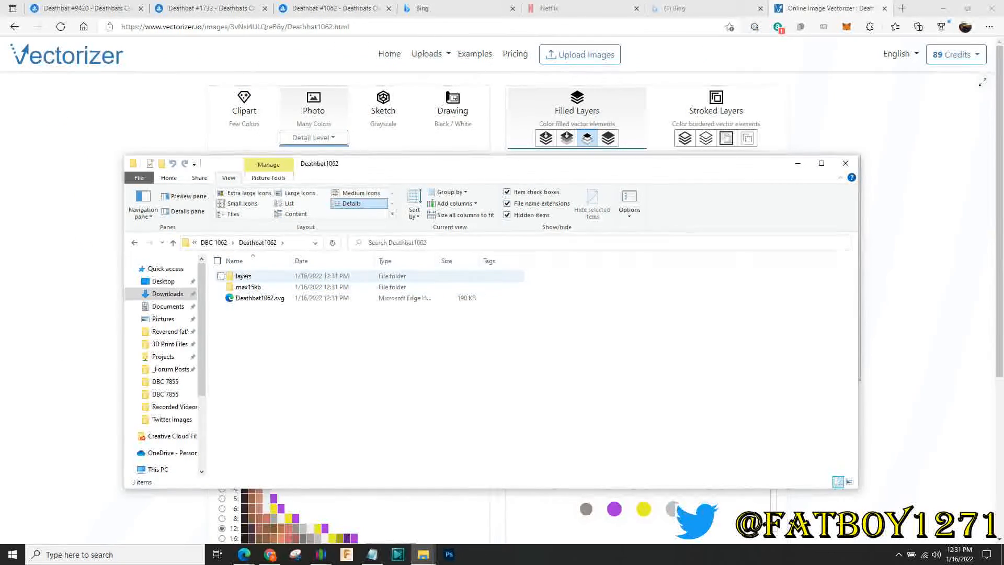
pyautogui.doubleClick(243, 275)
pyautogui.moveTo(291, 261); pyautogui.dragTo(395, 261)
# Open the layer-1 SVG, then the layer 2–5 SVGs together, in Edge
pyautogui.click(314, 276)
pyautogui.doubleClick(313, 276)
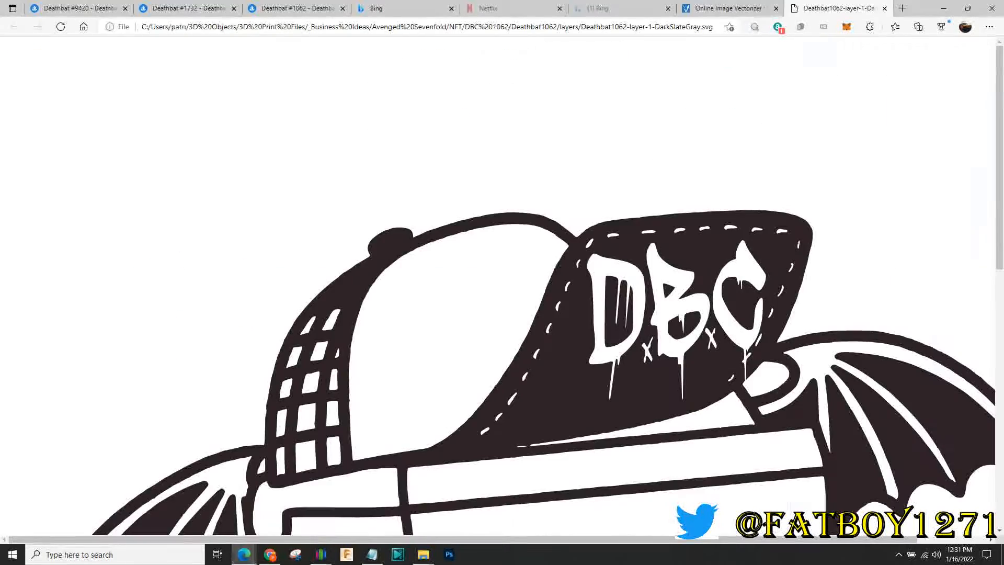
pyautogui.click(424, 554)
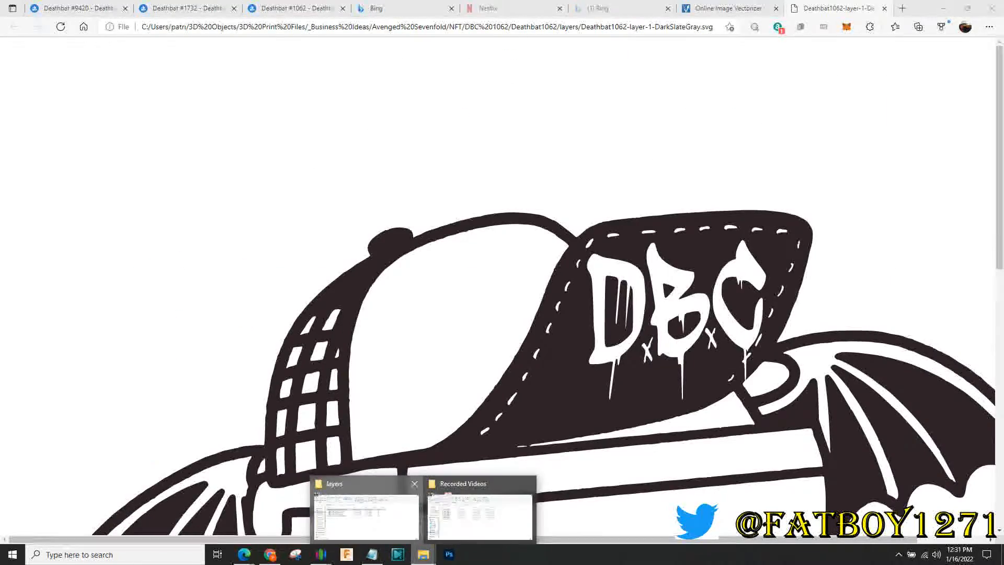
pyautogui.click(364, 511)
pyautogui.moveTo(296, 357); pyautogui.dragTo(260, 286)
pyautogui.rightClick(262, 286)
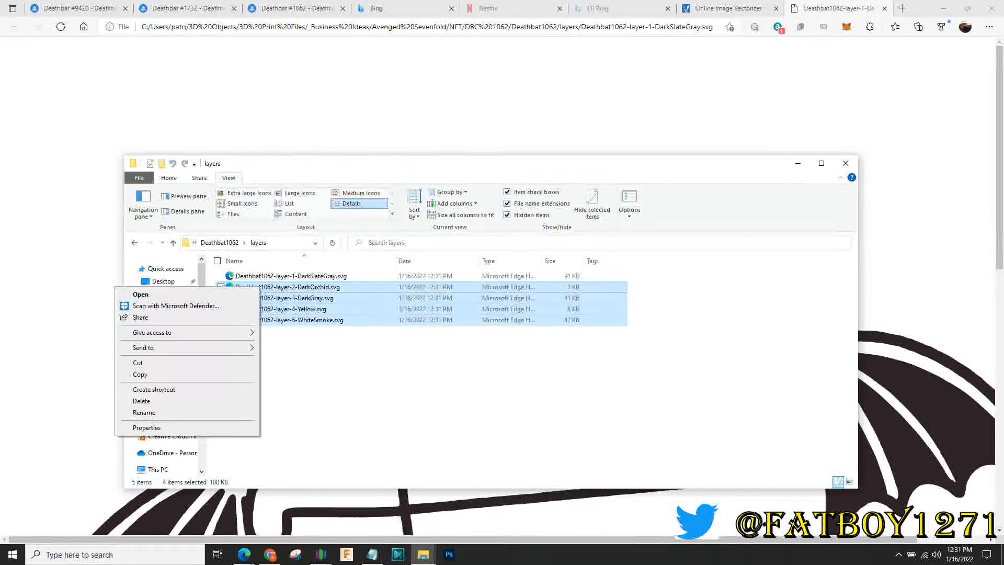
pyautogui.click(141, 294)
# Cycle through the DarkOrchid, DarkGray, Yellow and WhiteSmoke layer tabs, then back to the vectorizer
pyautogui.scroll(-7, 498, 286)
pyautogui.scroll(2, 497, 286)
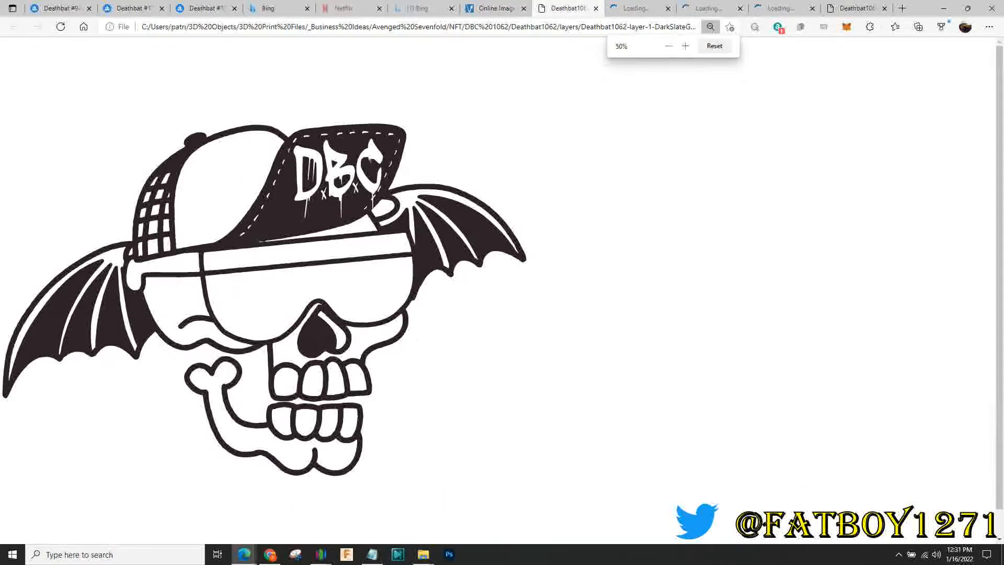
pyautogui.click(641, 8)
pyautogui.scroll(-5, 497, 287)
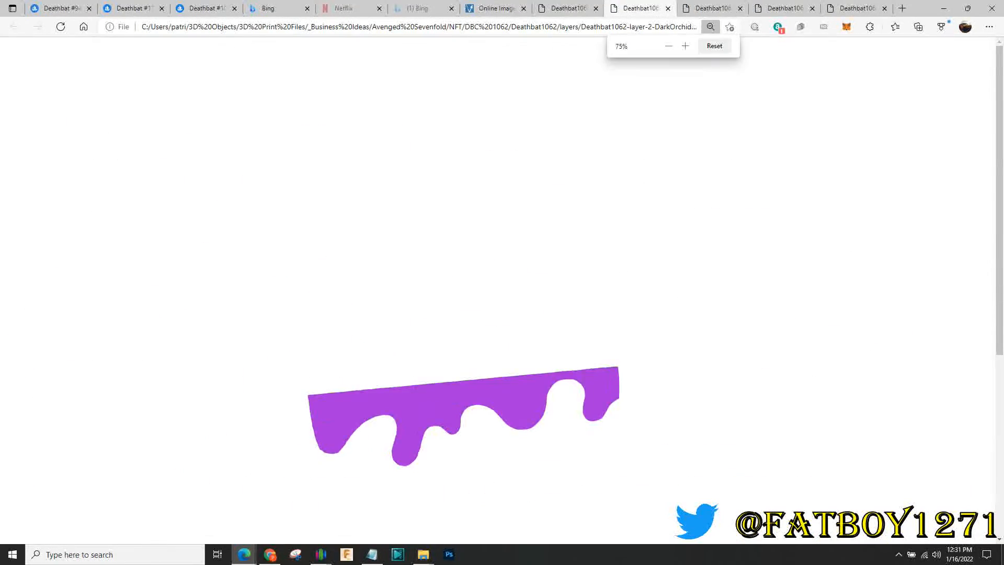
pyautogui.hotkey('ctrl', 'Tab')
pyautogui.scroll(-6, 498, 286)
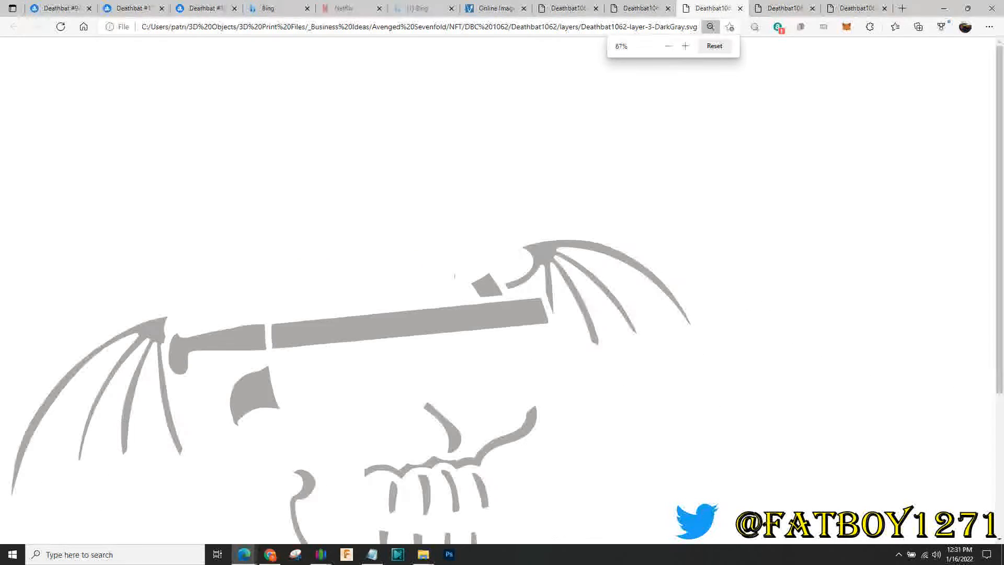
pyautogui.hotkey('ctrl', 'Tab')
pyautogui.scroll(-5, 498, 286)
pyautogui.hotkey('ctrl', 'Tab')
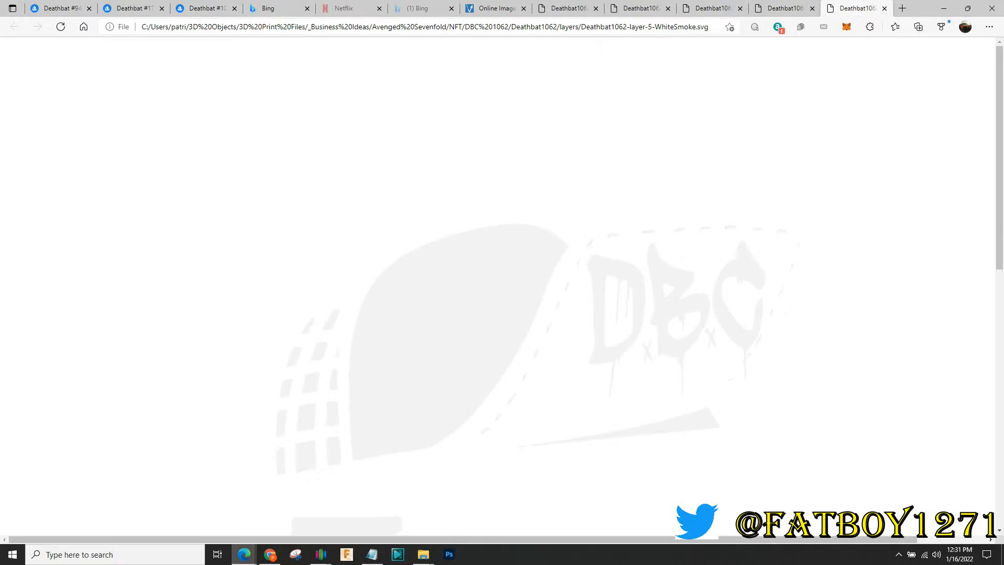
pyautogui.scroll(-6, 498, 287)
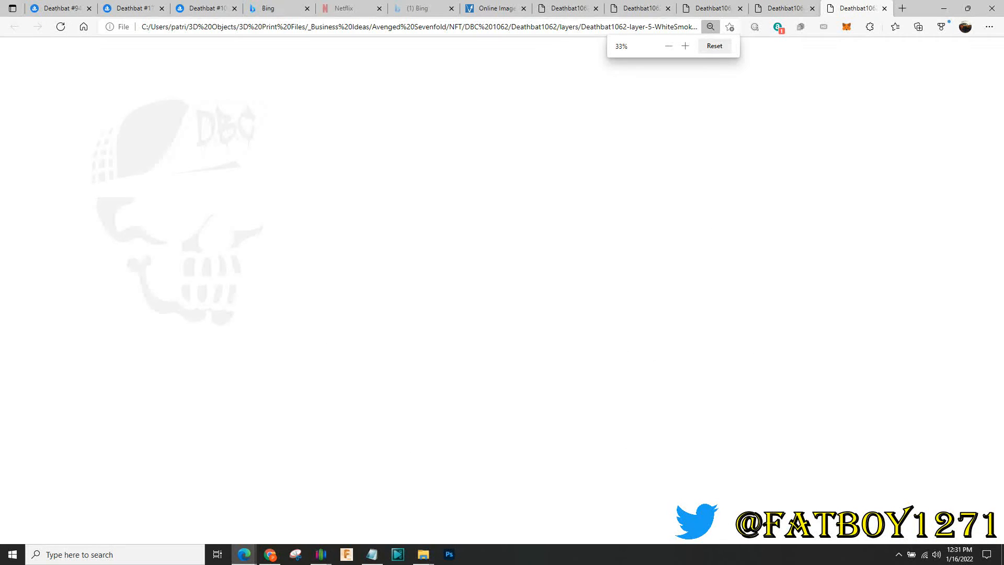
pyautogui.scroll(1, 498, 286)
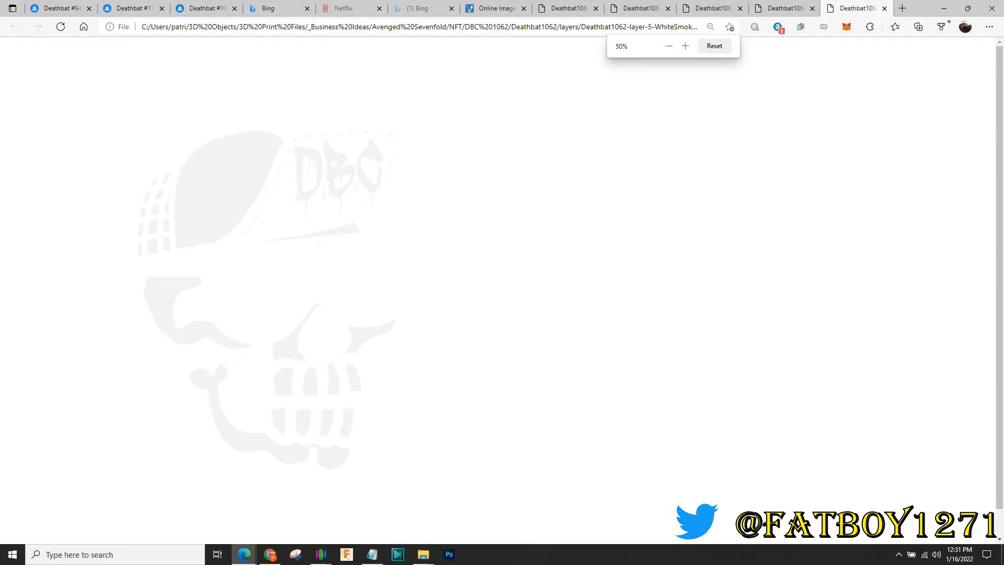
pyautogui.hotkey('ctrl', 'shift', 'Tab')
pyautogui.hotkey('ctrl', 'shift', 'Tab')
pyautogui.hotkey('ctrl', 'shift', 'Tab')
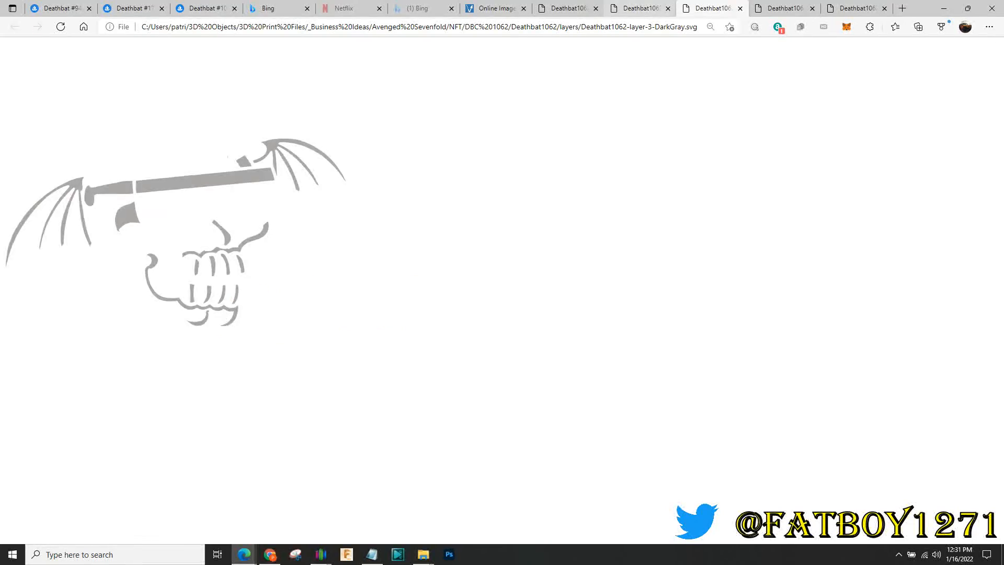
pyautogui.hotkey('ctrl', 'shift', 'Tab')
pyautogui.hotkey('ctrl', 'shift', 'Tab')
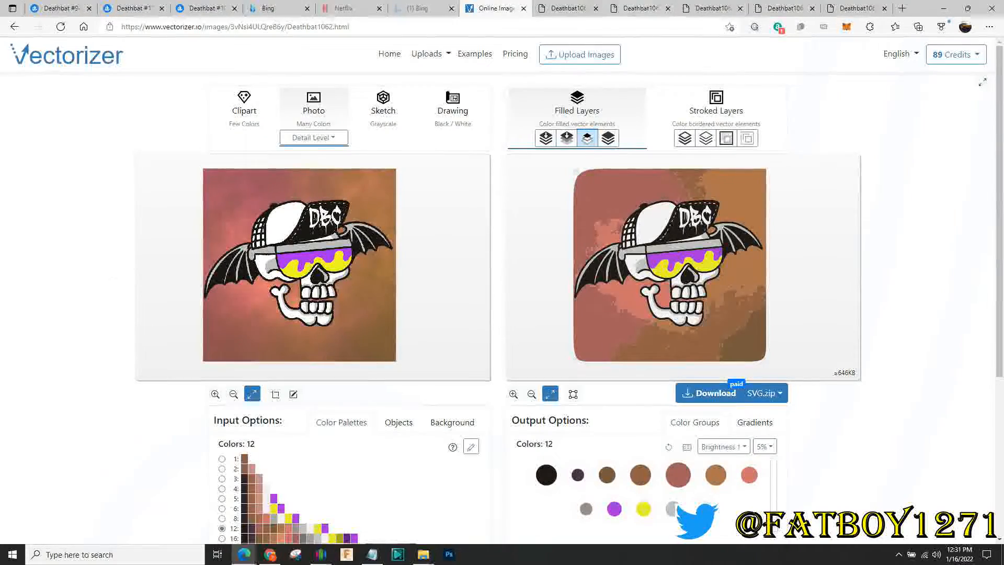
pyautogui.hotkey('ctrl', 'Tab')
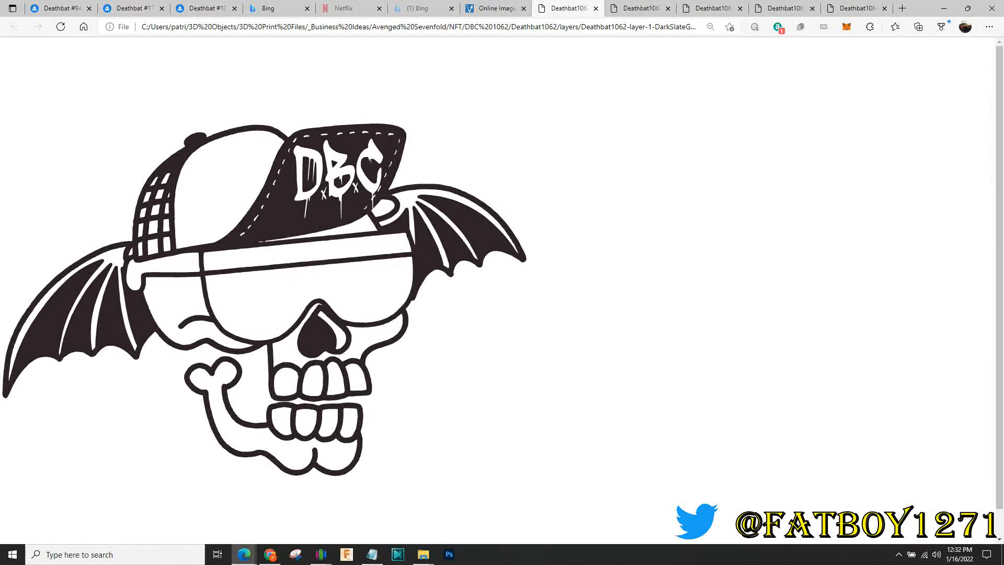
# Scroll up and down over the layer-1 DarkSlateGray SVG showing the skull's black outline
pyautogui.scroll(-1, 502, 282)
pyautogui.scroll(1, 502, 282)
pyautogui.scroll(-1, 502, 290)
pyautogui.scroll(1, 502, 290)
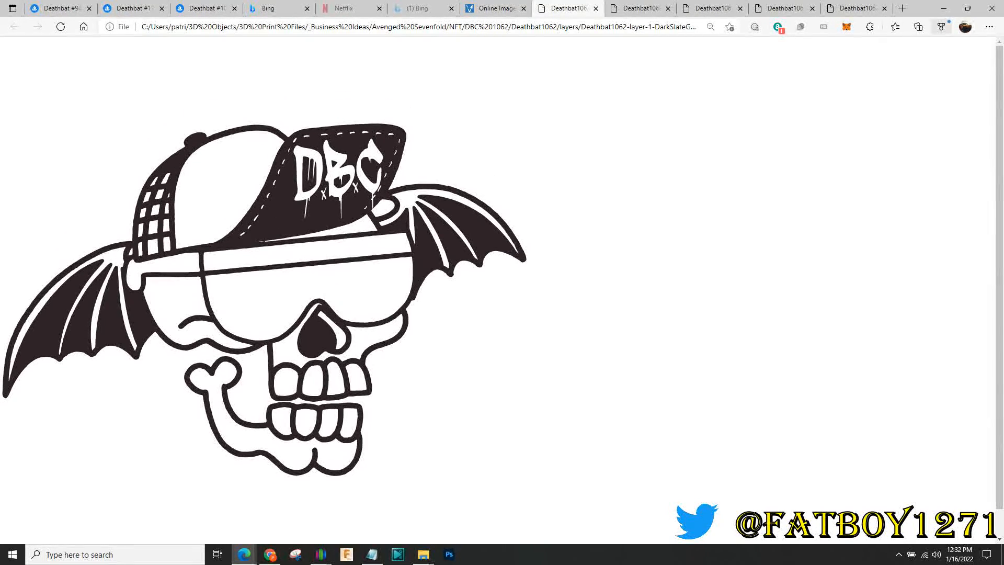